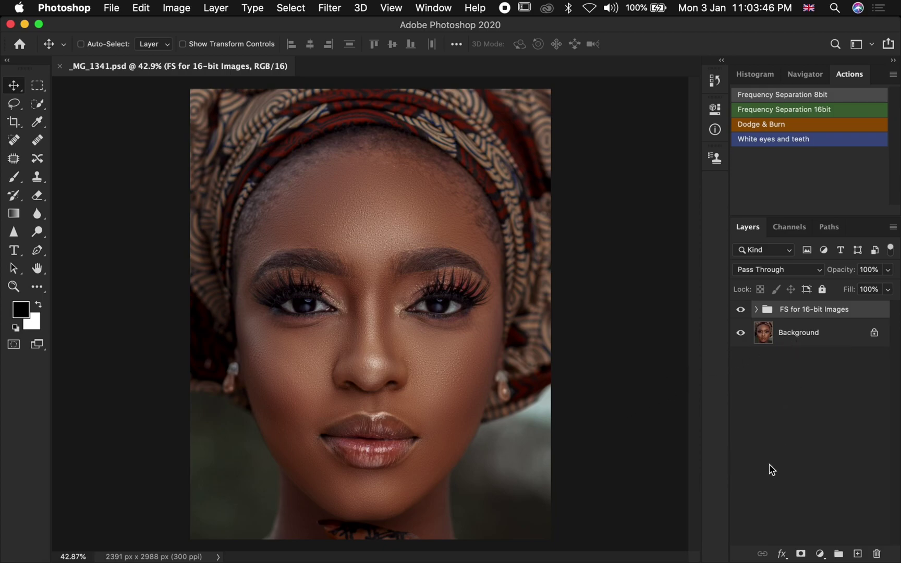
Step: Add a Curves adjustment layer above the FS for 16-bit Images group and set its blend mode to Screen
{"action": "left_click", "coordinate": [821, 554]}
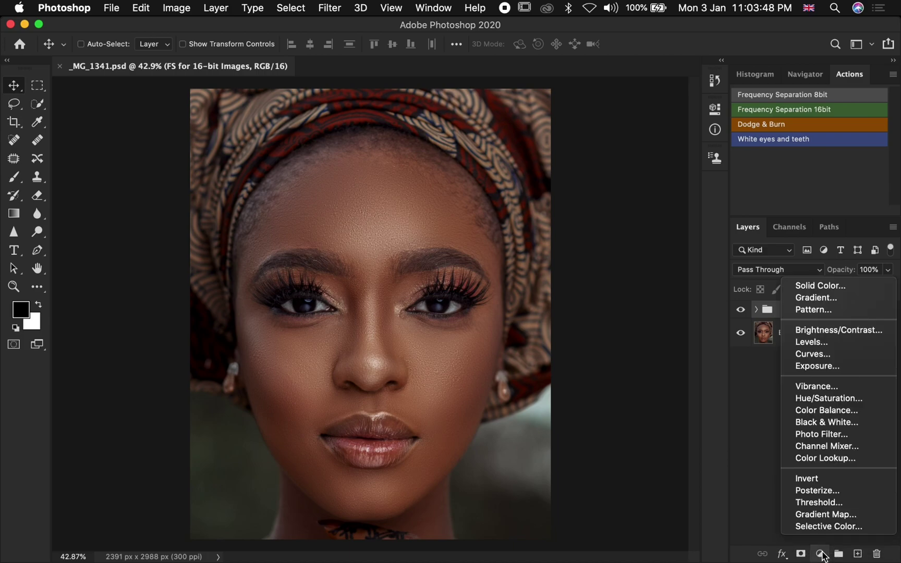
{"action": "left_click", "coordinate": [817, 354]}
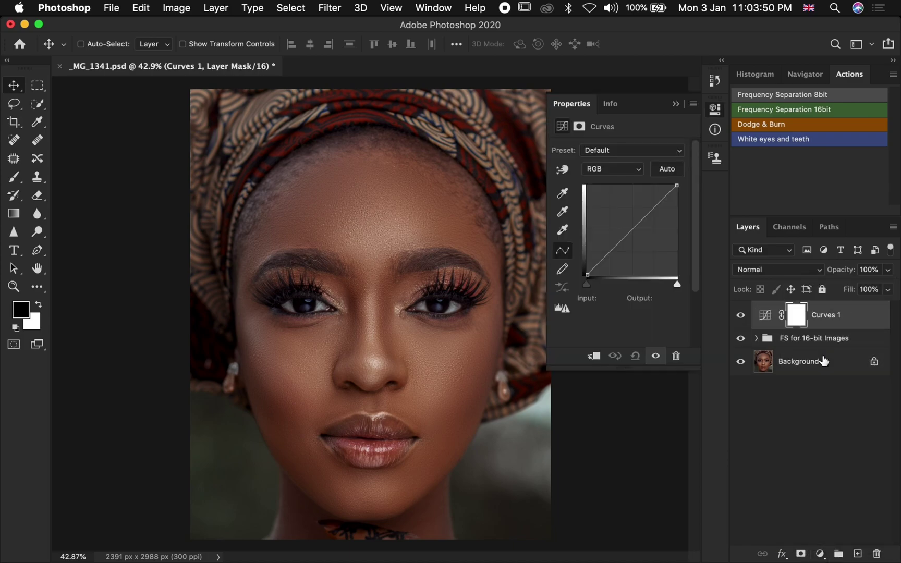
{"action": "left_click", "coordinate": [792, 276]}
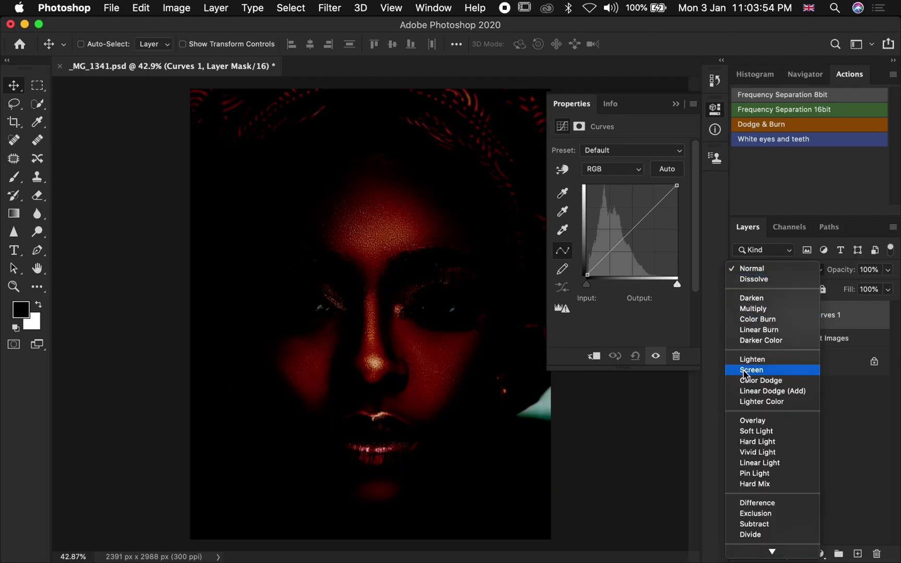
{"action": "left_click", "coordinate": [744, 370]}
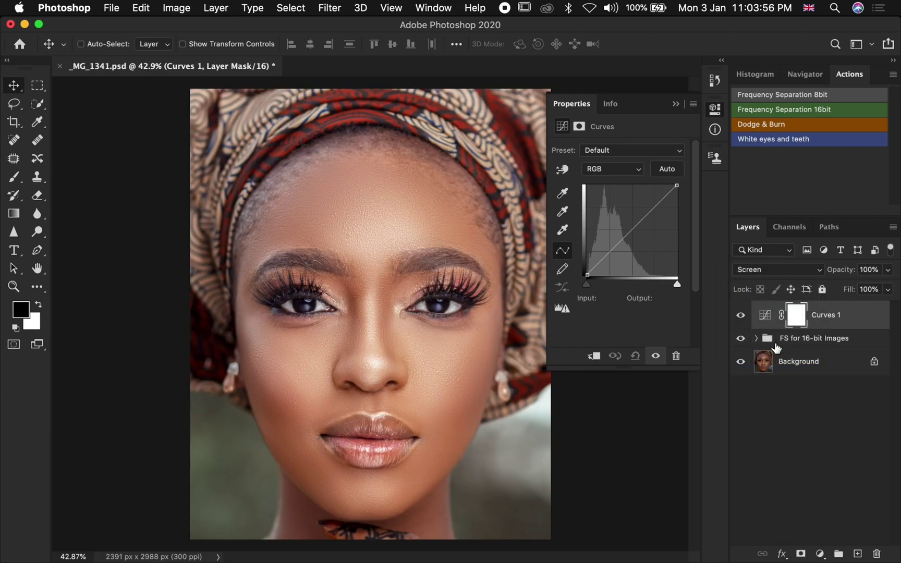
Step: Invert the Screen-mode Curves layer's mask to black and rename the layer Dodge
{"action": "left_click", "coordinate": [799, 315]}
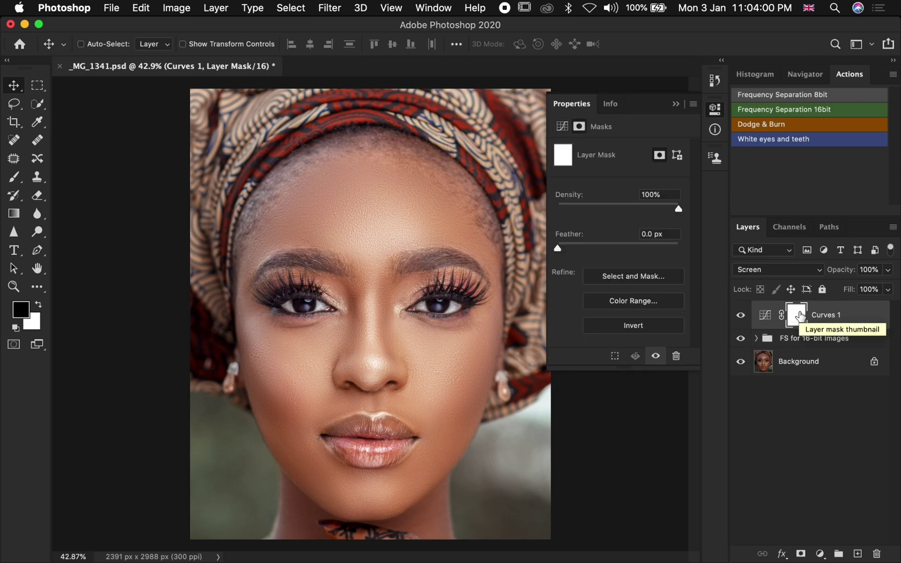
{"action": "key", "text": "super+i"}
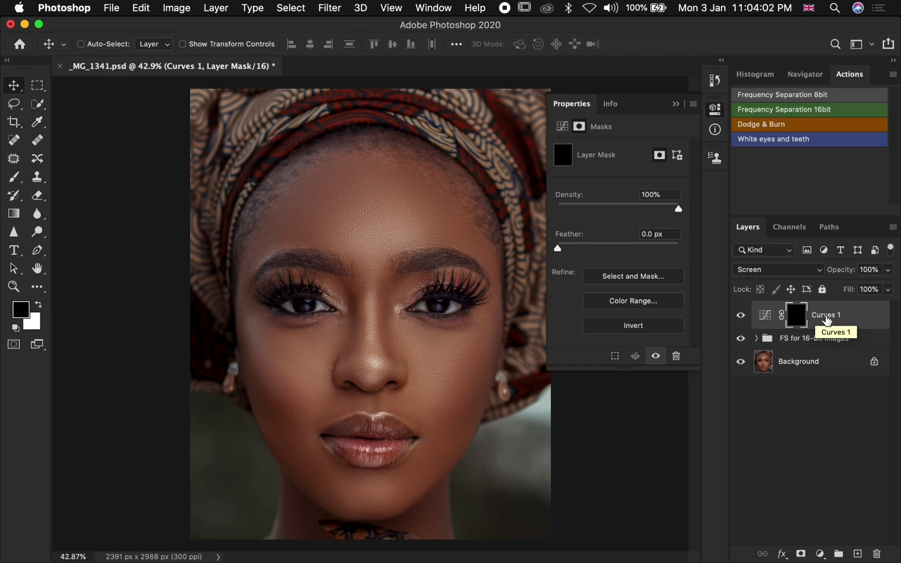
{"action": "double_click", "coordinate": [825, 315]}
{"action": "type", "text": "Dodge"}
{"action": "key", "text": "Return"}
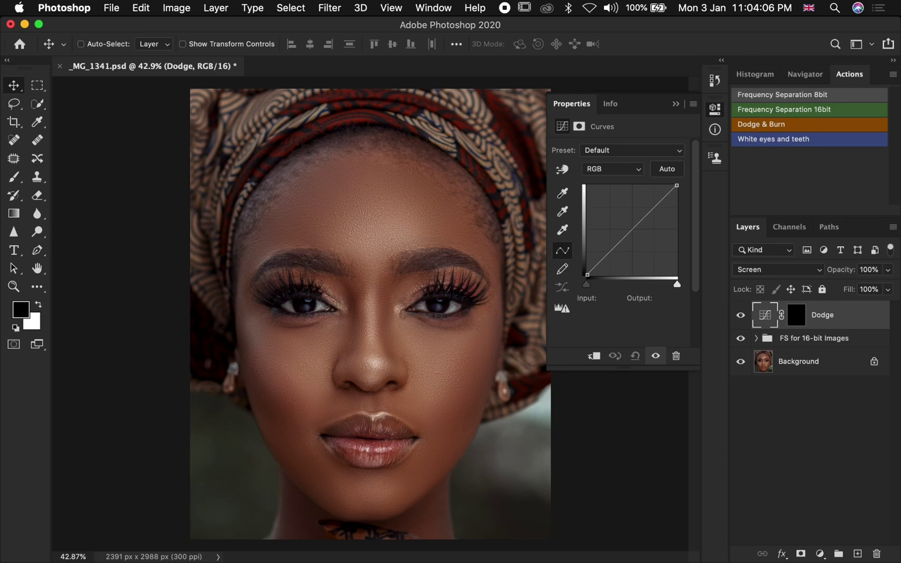
Step: Add a second Curves adjustment layer above Dodge and set its blend mode to Multiply
{"action": "left_click", "coordinate": [820, 555]}
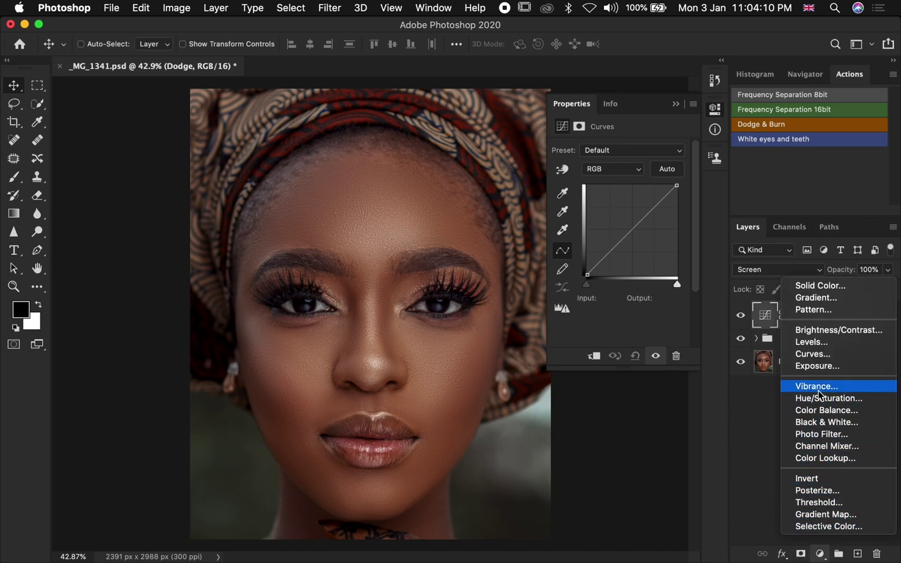
{"action": "left_click", "coordinate": [820, 355]}
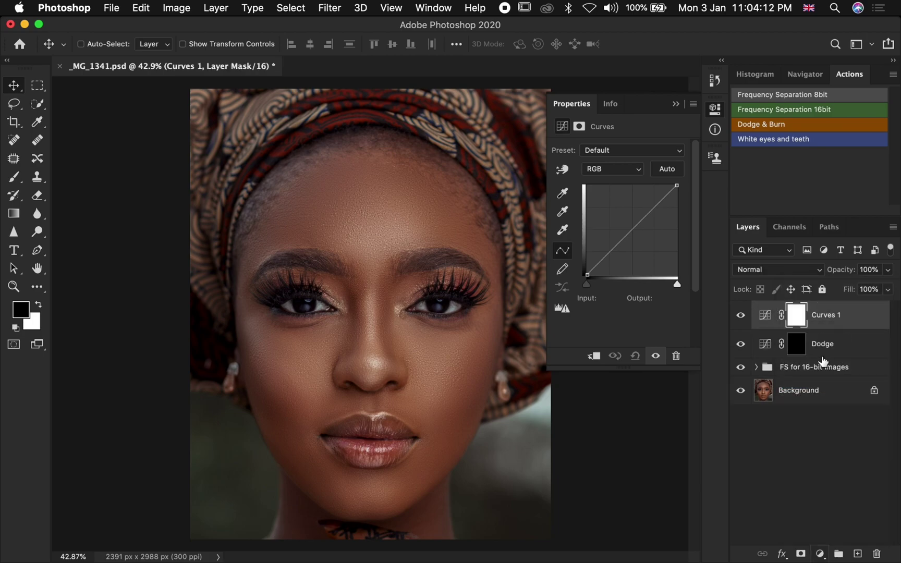
{"action": "left_click", "coordinate": [801, 275]}
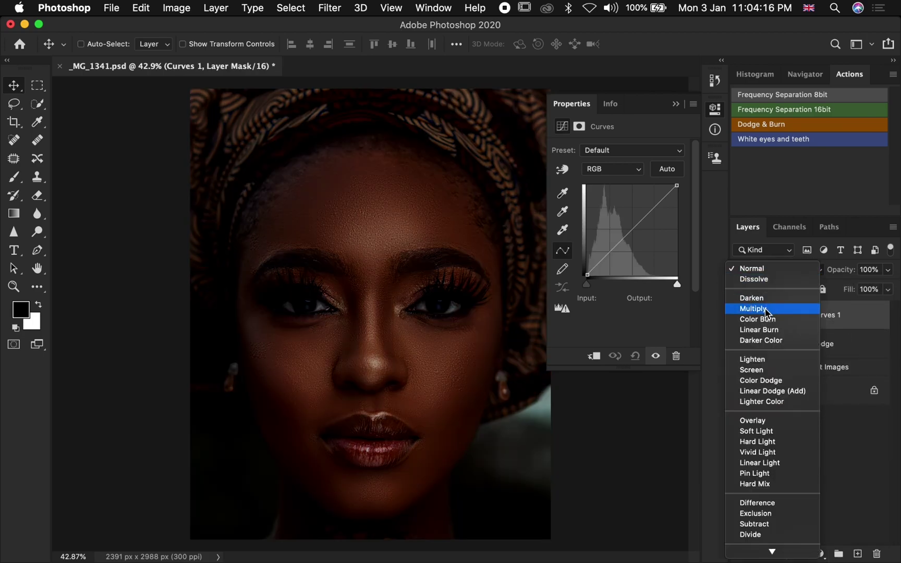
{"action": "left_click", "coordinate": [768, 311]}
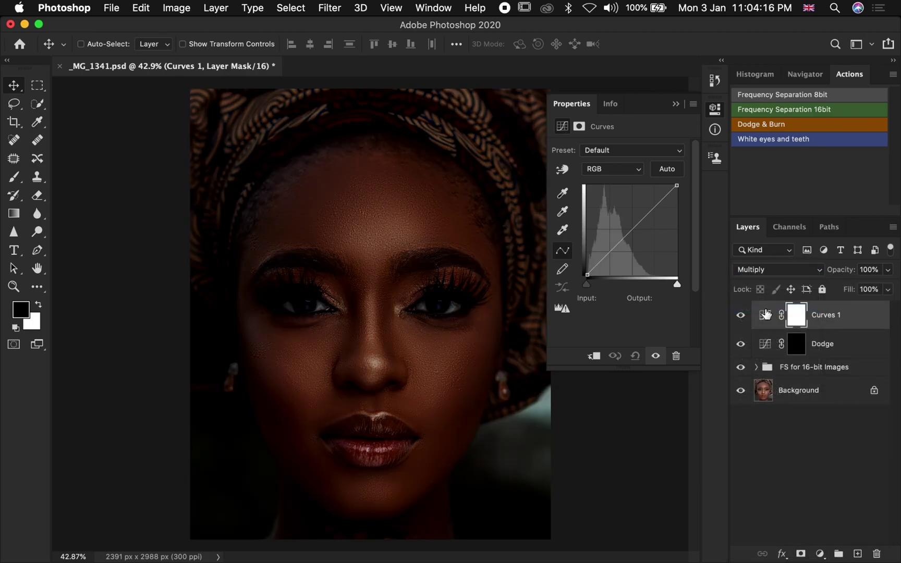
Step: Invert the Multiply-mode Curves layer's mask to black and rename the layer Burn
{"action": "left_click", "coordinate": [796, 316]}
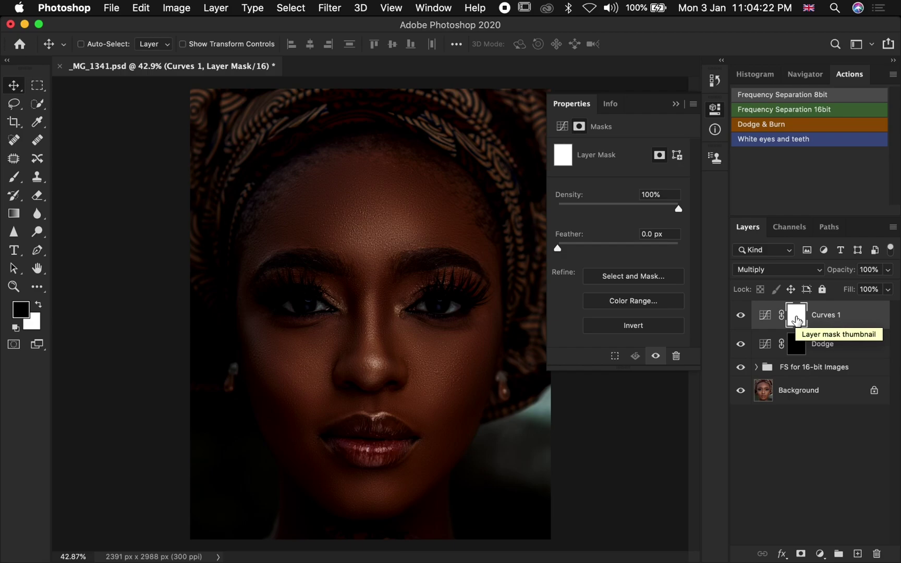
{"action": "key", "text": "super+i"}
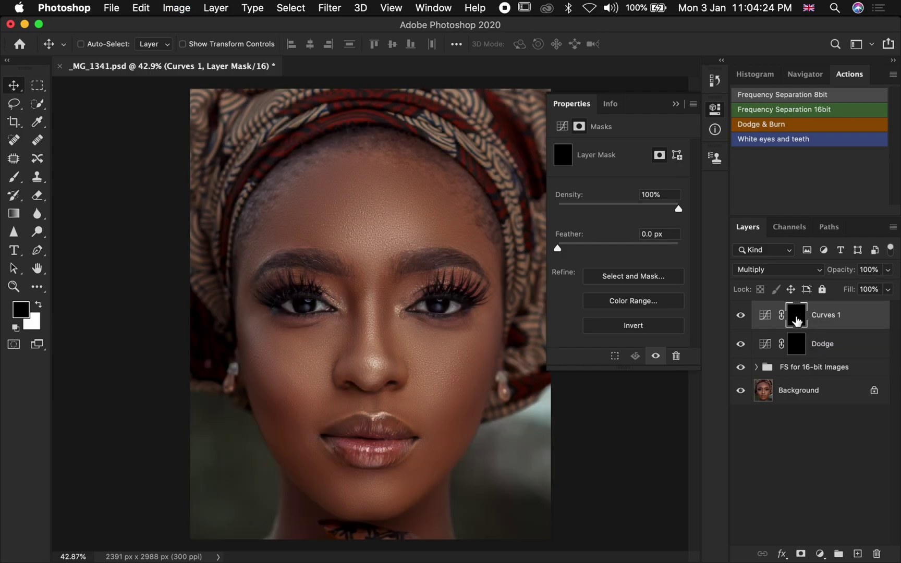
{"action": "double_click", "coordinate": [823, 316]}
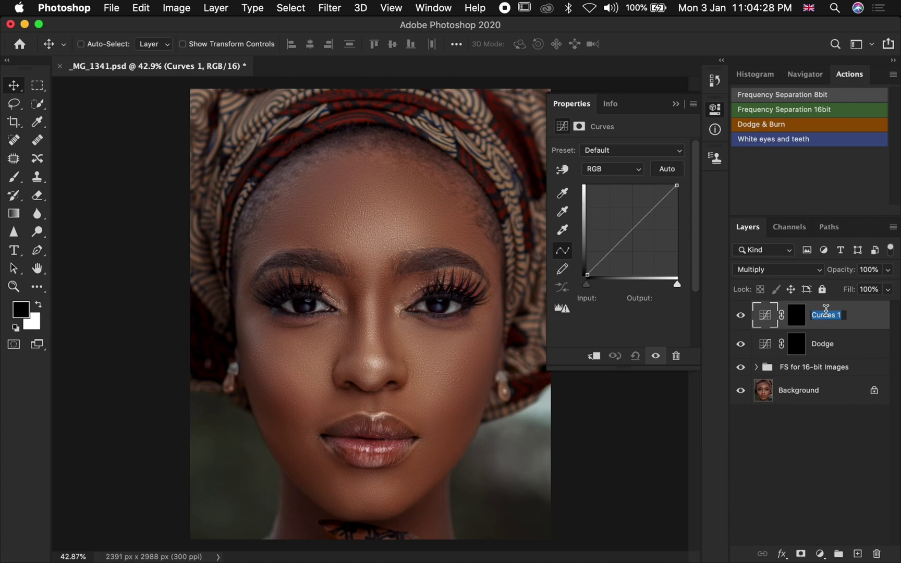
{"action": "type", "text": "Burn"}
{"action": "key", "text": "Return"}
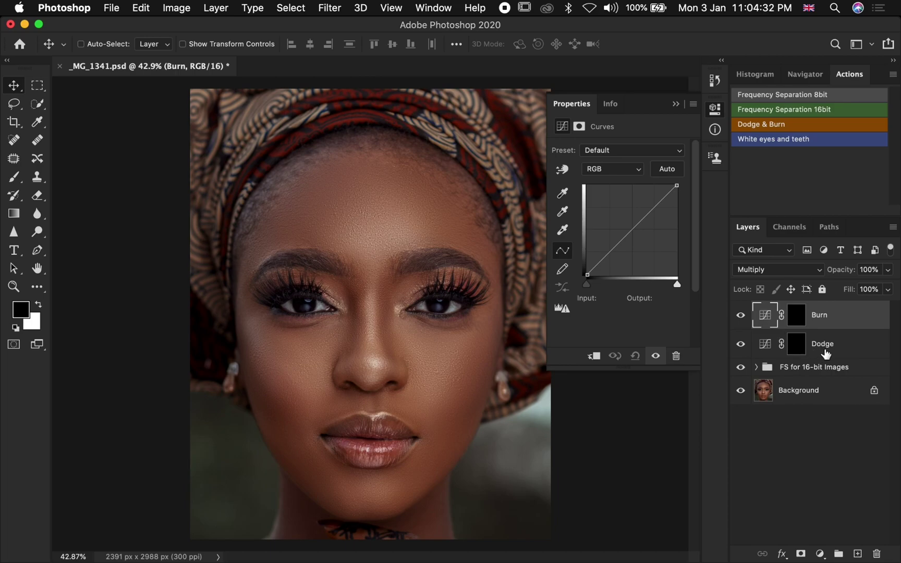
Step: Group the Burn and Dodge layers together and name the group Dodge and Burn
{"action": "left_click", "coordinate": [842, 354], "text": "shift"}
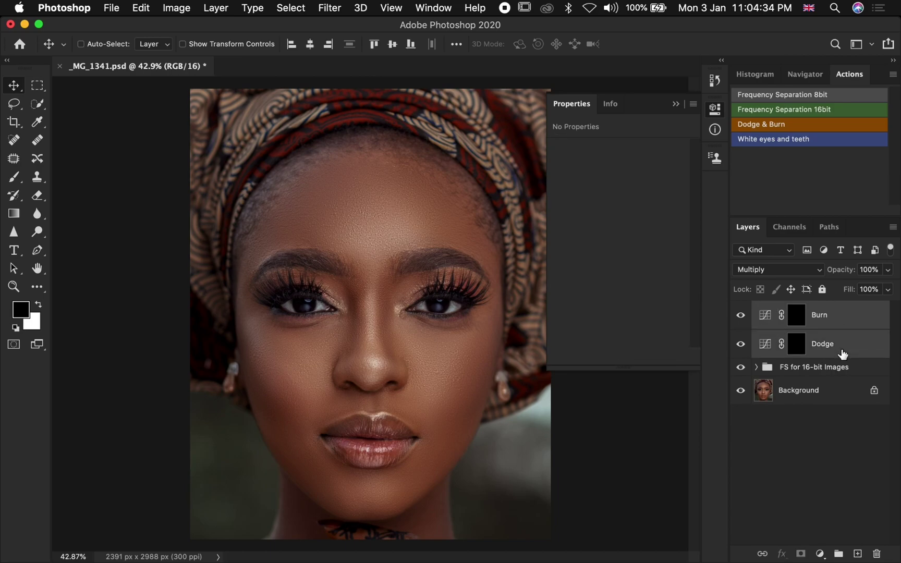
{"action": "key", "text": "super"}
{"action": "key", "text": "super+g"}
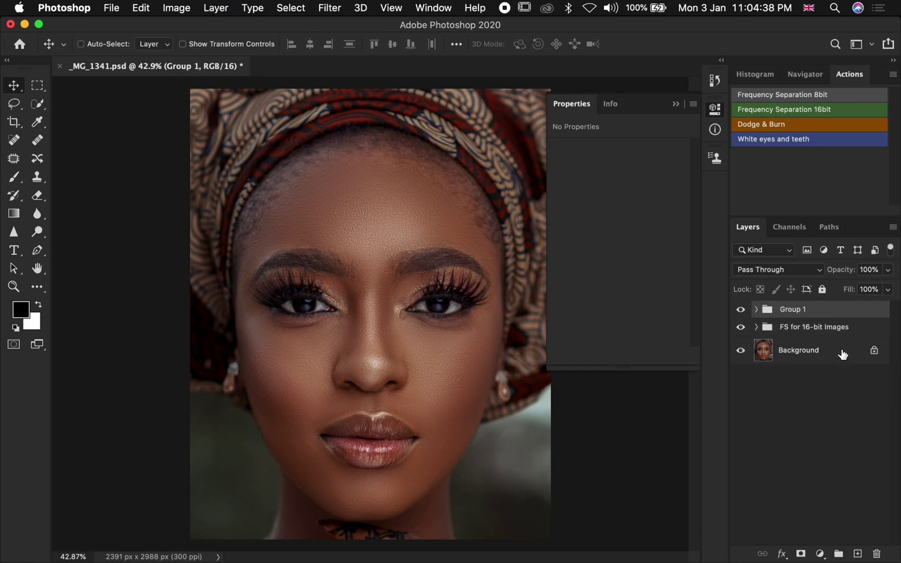
{"action": "double_click", "coordinate": [790, 311]}
{"action": "type", "text": "Dodge and Burn"}
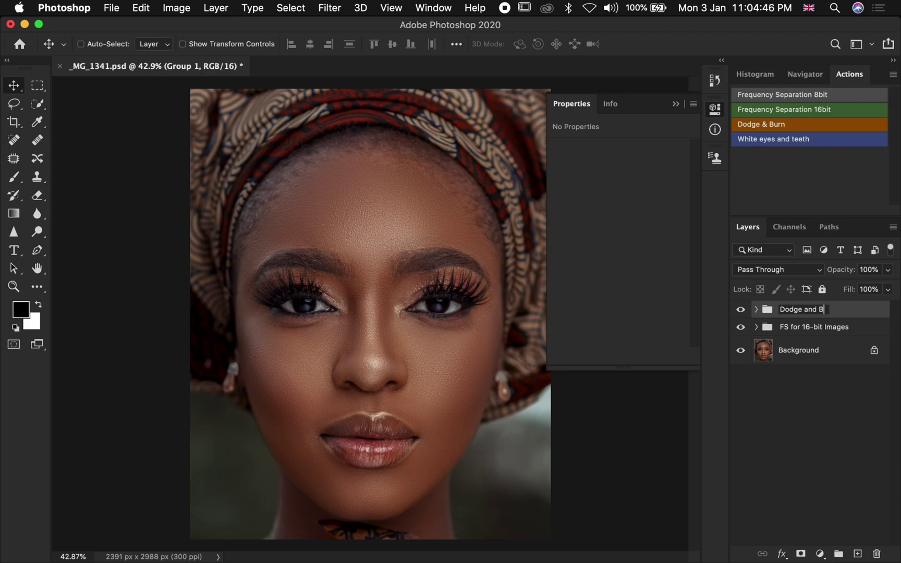
{"action": "key", "text": "Return"}
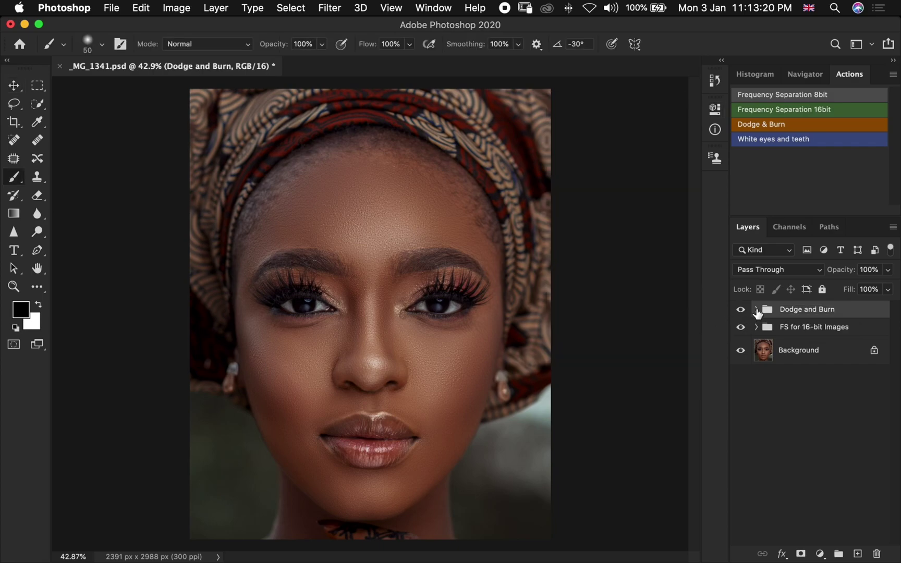
{"action": "left_click", "coordinate": [756, 309]}
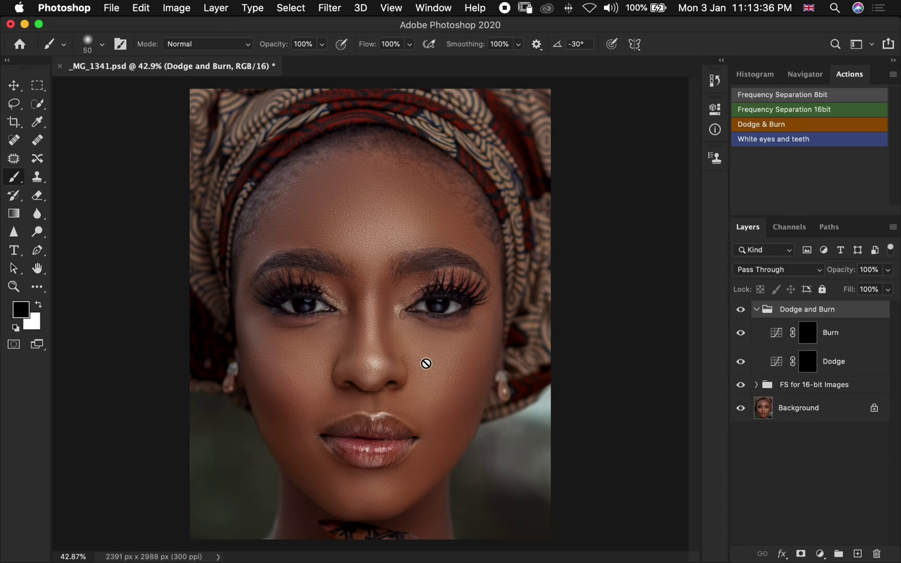
{"action": "left_click", "coordinate": [756, 309]}
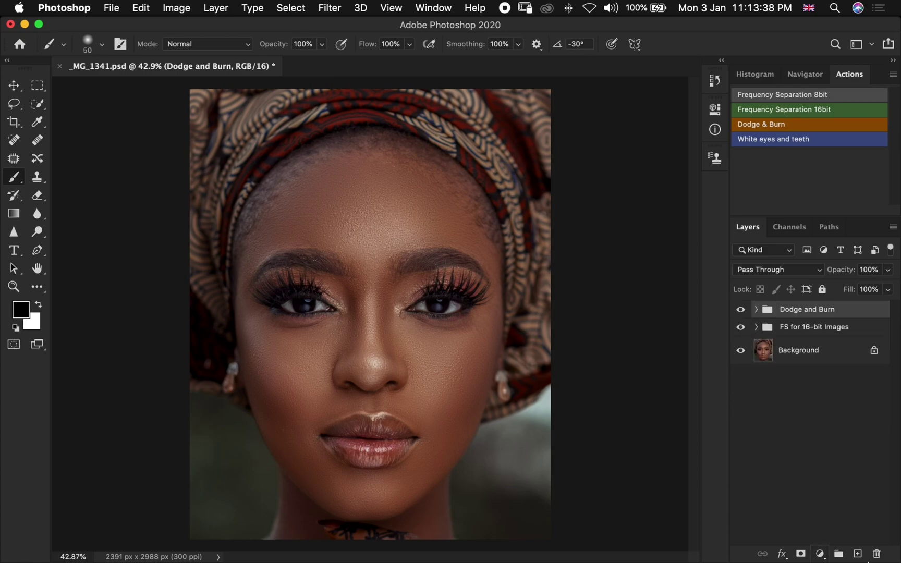
Step: Create a new empty layer above the Dodge and Burn group and set the foreground colour to blue #4766ed
{"action": "left_click", "coordinate": [858, 553]}
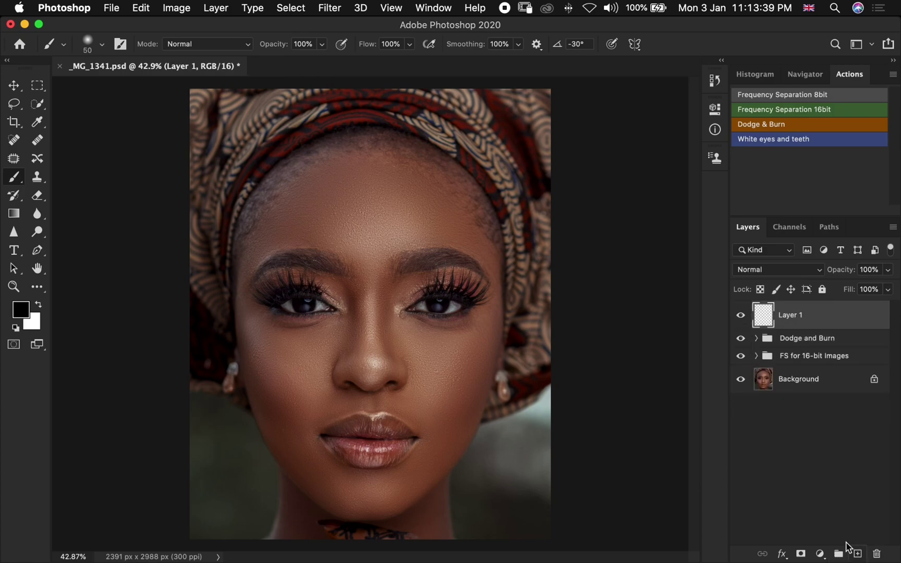
{"action": "left_click", "coordinate": [22, 311]}
{"action": "left_click_drag", "start_coordinate": [726, 201], "coordinate": [715, 228]}
{"action": "left_click", "coordinate": [658, 176]}
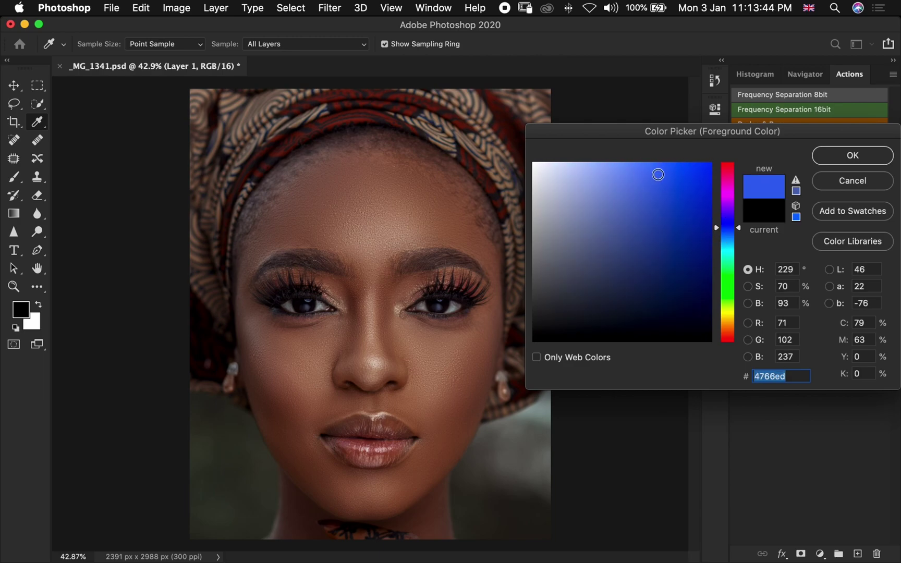
{"action": "left_click", "coordinate": [851, 157]}
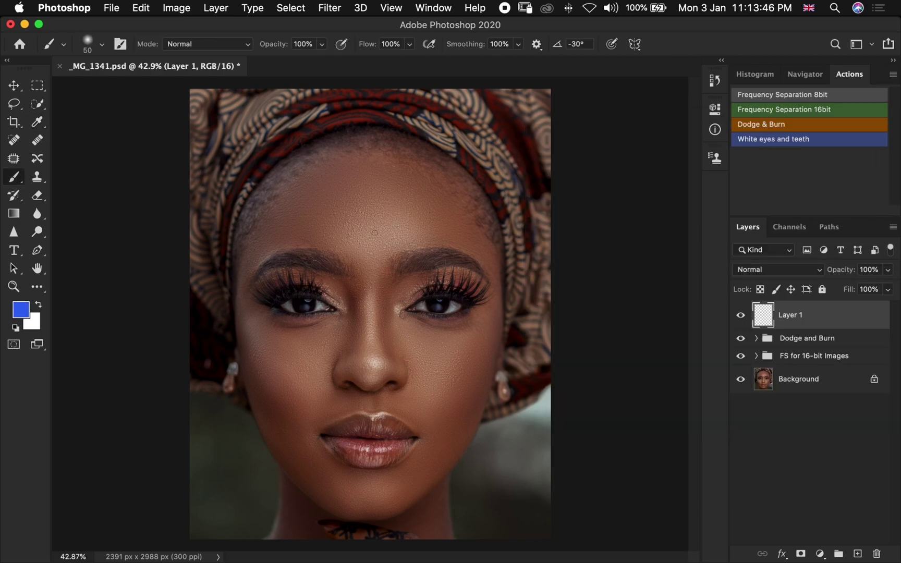
Step: Mark the highlight areas in blue by outlining the central forehead, nose bridge, both cheeks under the eyes and the chin
{"action": "mouse_move", "coordinate": [378, 270]}
{"action": "left_mouse_down"}
{"action": "mouse_move", "coordinate": [423, 228]}
{"action": "mouse_move", "coordinate": [422, 200]}
{"action": "mouse_move", "coordinate": [389, 184]}
{"action": "mouse_move", "coordinate": [356, 184]}
{"action": "mouse_move", "coordinate": [324, 227]}
{"action": "mouse_move", "coordinate": [360, 277]}
{"action": "left_mouse_up"}
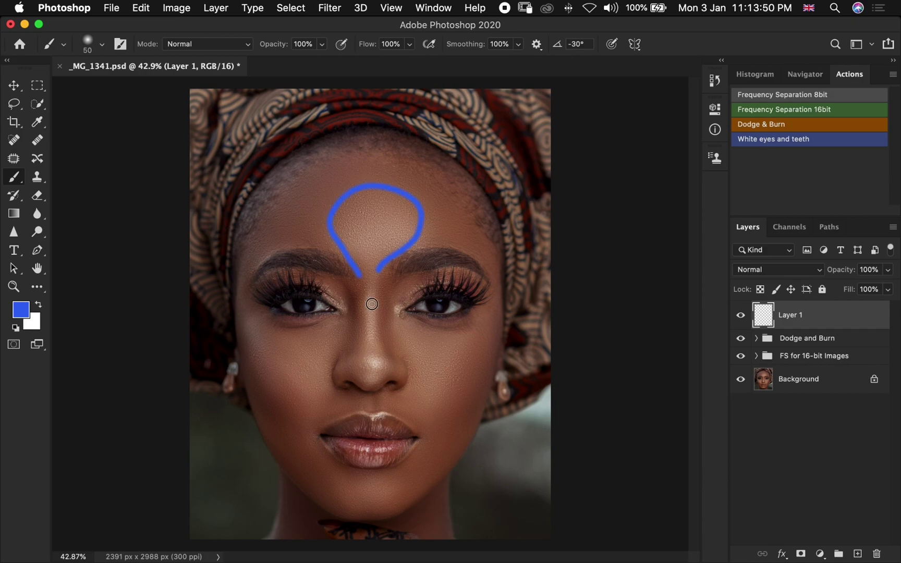
{"action": "left_click_drag", "start_coordinate": [373, 310], "coordinate": [367, 373]}
{"action": "mouse_move", "coordinate": [458, 353]}
{"action": "left_mouse_down"}
{"action": "mouse_move", "coordinate": [415, 353]}
{"action": "mouse_move", "coordinate": [414, 412]}
{"action": "mouse_move", "coordinate": [467, 359]}
{"action": "left_mouse_up"}
{"action": "mouse_move", "coordinate": [329, 339]}
{"action": "left_mouse_down"}
{"action": "mouse_move", "coordinate": [253, 337]}
{"action": "mouse_move", "coordinate": [300, 415]}
{"action": "mouse_move", "coordinate": [328, 339]}
{"action": "left_mouse_up"}
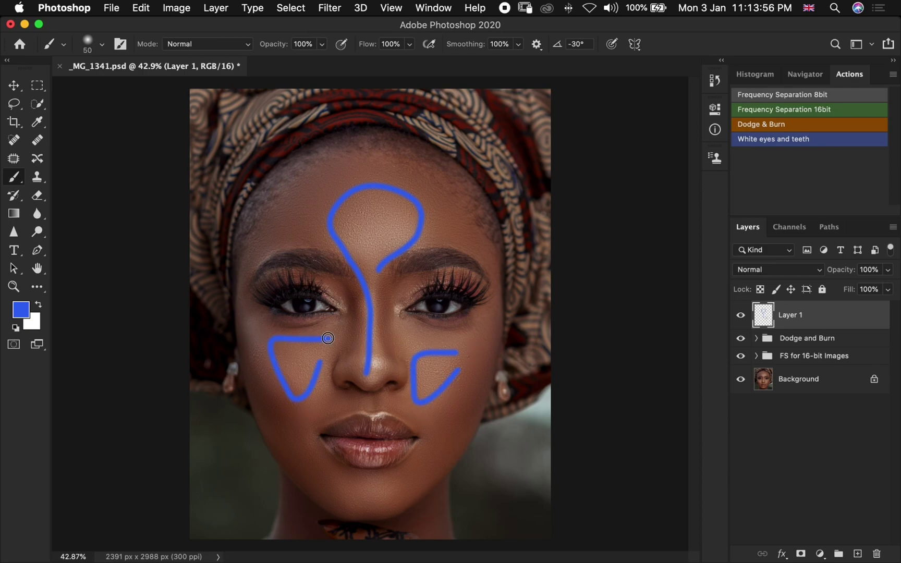
{"action": "mouse_move", "coordinate": [389, 484]}
{"action": "left_mouse_down"}
{"action": "mouse_move", "coordinate": [344, 486]}
{"action": "mouse_move", "coordinate": [343, 499]}
{"action": "mouse_move", "coordinate": [391, 503]}
{"action": "mouse_move", "coordinate": [393, 484]}
{"action": "left_mouse_up"}
Step: Set the foreground colour to pink #ed47ac and outline the shadow areas around the upper forehead and along both sides of the face
{"action": "left_click", "coordinate": [22, 311]}
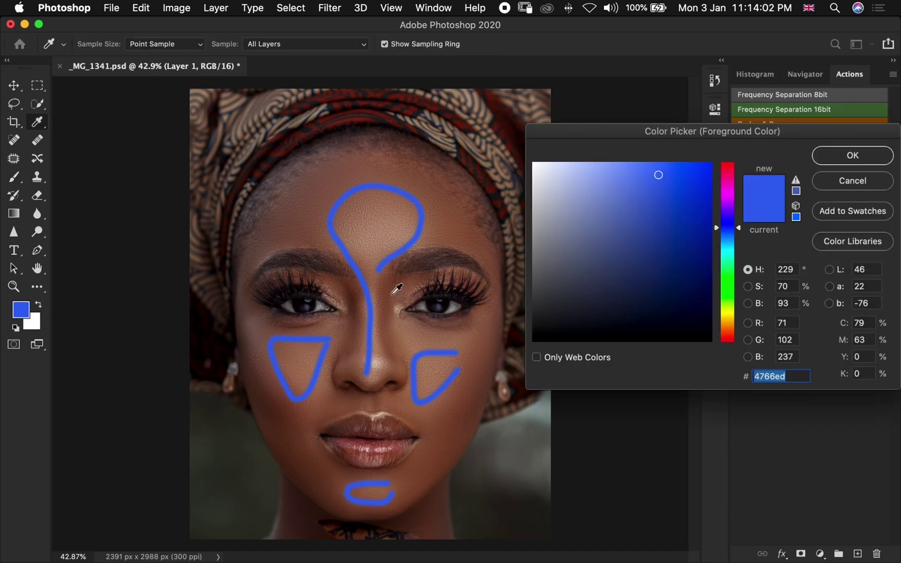
{"action": "left_click", "coordinate": [728, 181]}
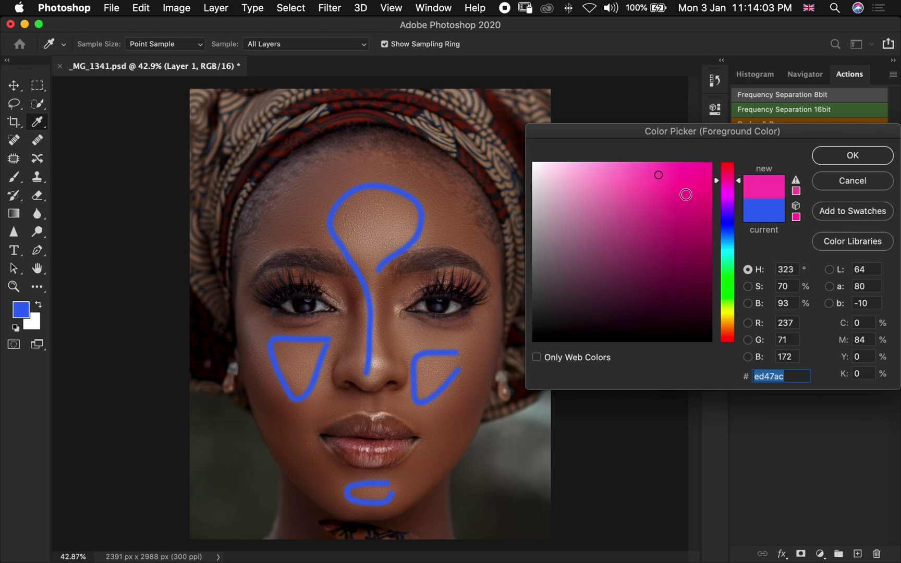
{"action": "left_click", "coordinate": [827, 154]}
{"action": "mouse_move", "coordinate": [393, 181]}
{"action": "left_mouse_down"}
{"action": "mouse_move", "coordinate": [422, 191]}
{"action": "mouse_move", "coordinate": [440, 237]}
{"action": "mouse_move", "coordinate": [484, 244]}
{"action": "mouse_move", "coordinate": [487, 222]}
{"action": "mouse_move", "coordinate": [423, 166]}
{"action": "mouse_move", "coordinate": [330, 153]}
{"action": "mouse_move", "coordinate": [285, 178]}
{"action": "mouse_move", "coordinate": [252, 250]}
{"action": "mouse_move", "coordinate": [309, 237]}
{"action": "mouse_move", "coordinate": [386, 171]}
{"action": "left_mouse_up"}
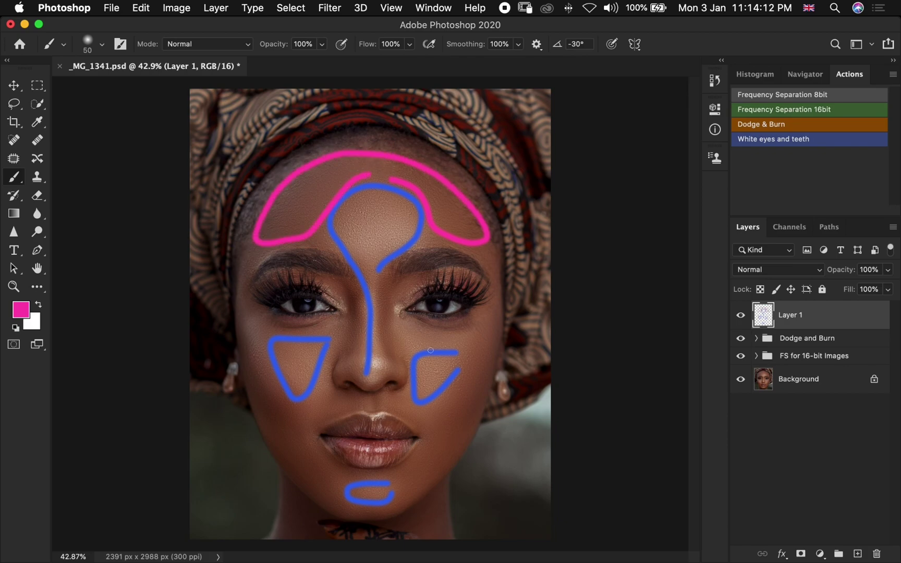
{"action": "mouse_move", "coordinate": [481, 323]}
{"action": "left_mouse_down"}
{"action": "mouse_move", "coordinate": [470, 366]}
{"action": "mouse_move", "coordinate": [432, 413]}
{"action": "mouse_move", "coordinate": [406, 498]}
{"action": "mouse_move", "coordinate": [439, 480]}
{"action": "mouse_move", "coordinate": [490, 354]}
{"action": "left_mouse_up"}
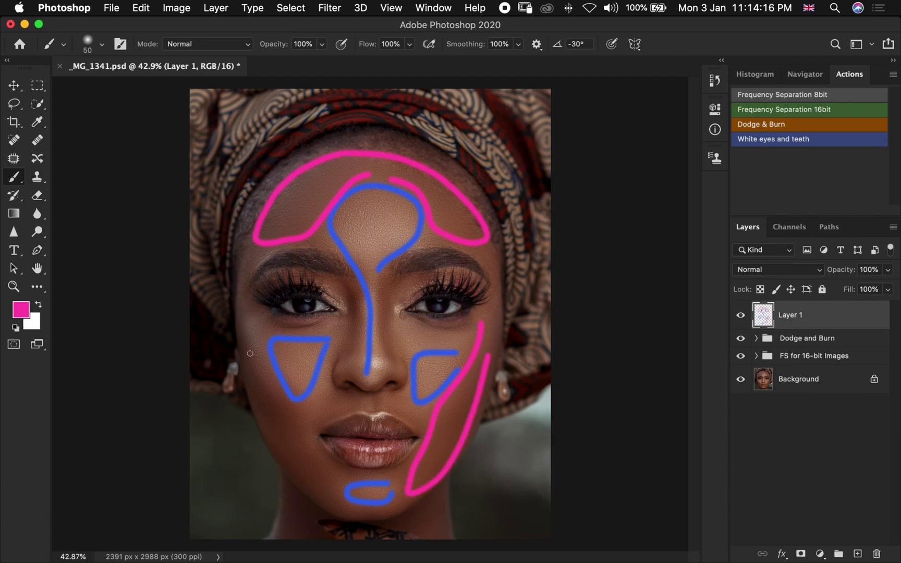
{"action": "mouse_move", "coordinate": [253, 332]}
{"action": "left_mouse_down"}
{"action": "mouse_move", "coordinate": [266, 378]}
{"action": "mouse_move", "coordinate": [294, 415]}
{"action": "mouse_move", "coordinate": [325, 413]}
{"action": "mouse_move", "coordinate": [311, 449]}
{"action": "mouse_move", "coordinate": [338, 495]}
{"action": "mouse_move", "coordinate": [270, 446]}
{"action": "mouse_move", "coordinate": [237, 374]}
{"action": "mouse_move", "coordinate": [245, 329]}
{"action": "left_mouse_up"}
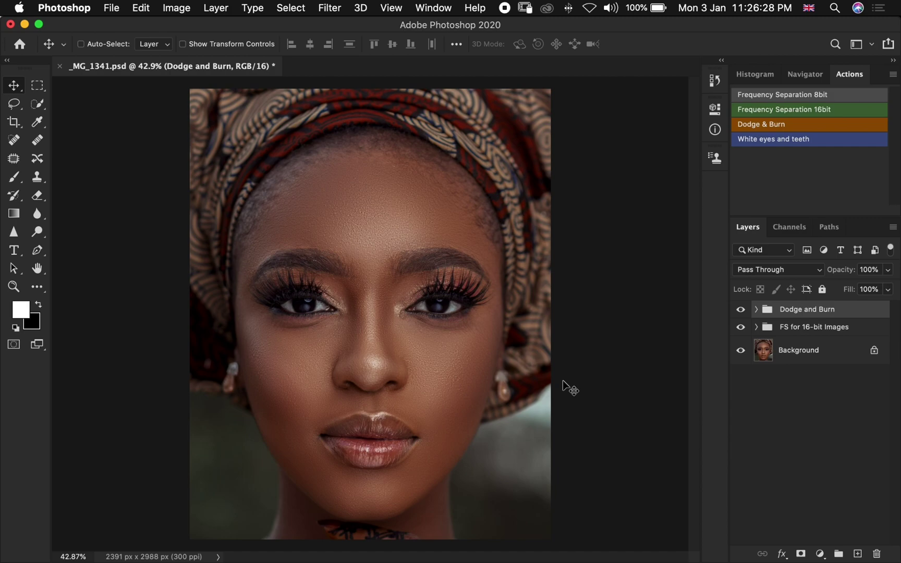
Step: Activate the Brush tool and set its opacity and flow to 10% each
{"action": "left_click", "coordinate": [14, 178]}
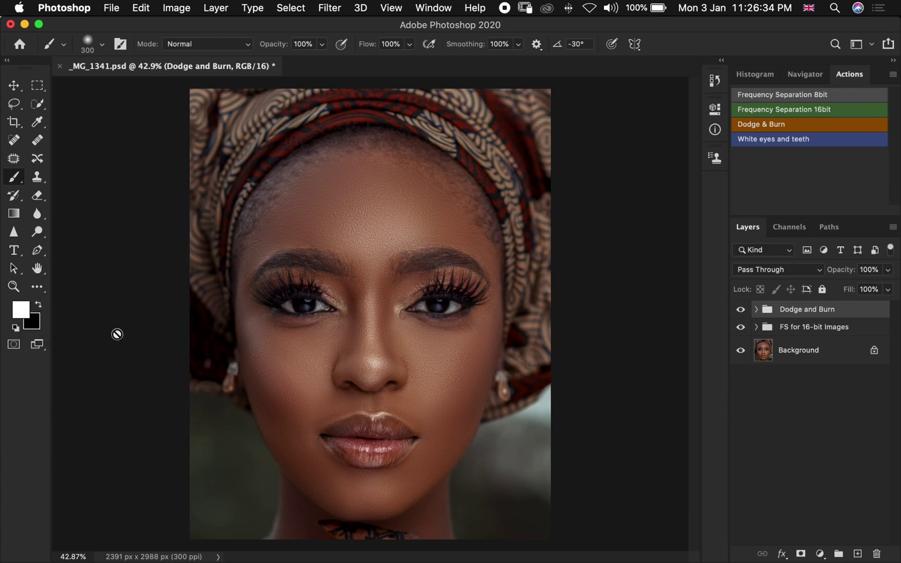
{"action": "left_click", "coordinate": [302, 44]}
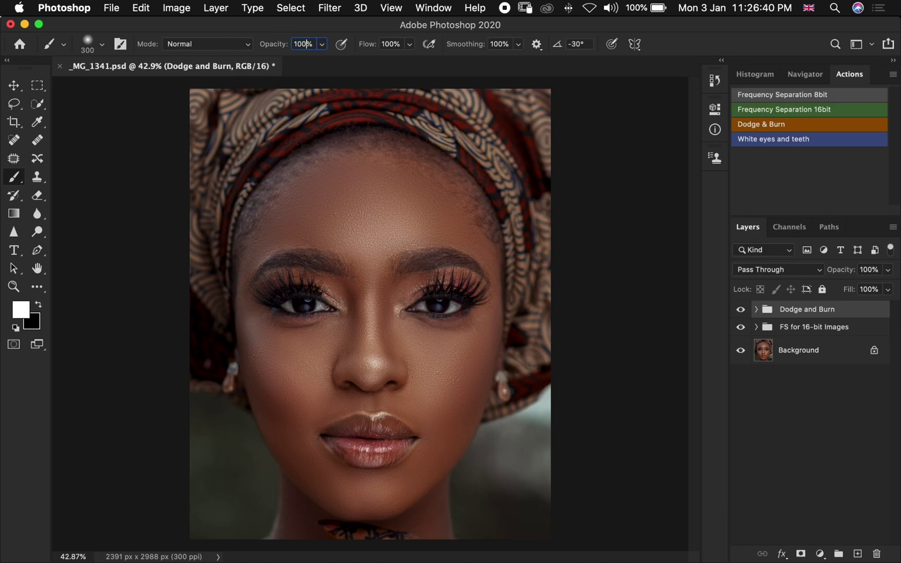
{"action": "key", "text": "BackSpace"}
{"action": "key", "text": "BackSpace"}
{"action": "key", "text": "BackSpace"}
{"action": "type", "text": "10"}
{"action": "left_click", "coordinate": [388, 44]}
{"action": "type", "text": "10"}
Step: Expand the Dodge and Burn group and darken the upper forehead along the hairline by painting white on the Burn layer mask
{"action": "left_click", "coordinate": [755, 309]}
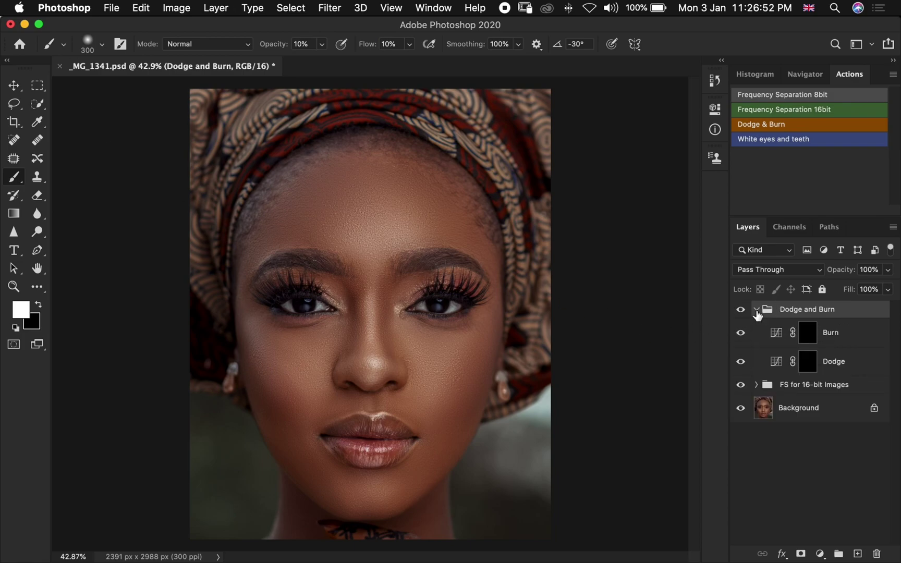
{"action": "left_click", "coordinate": [809, 334]}
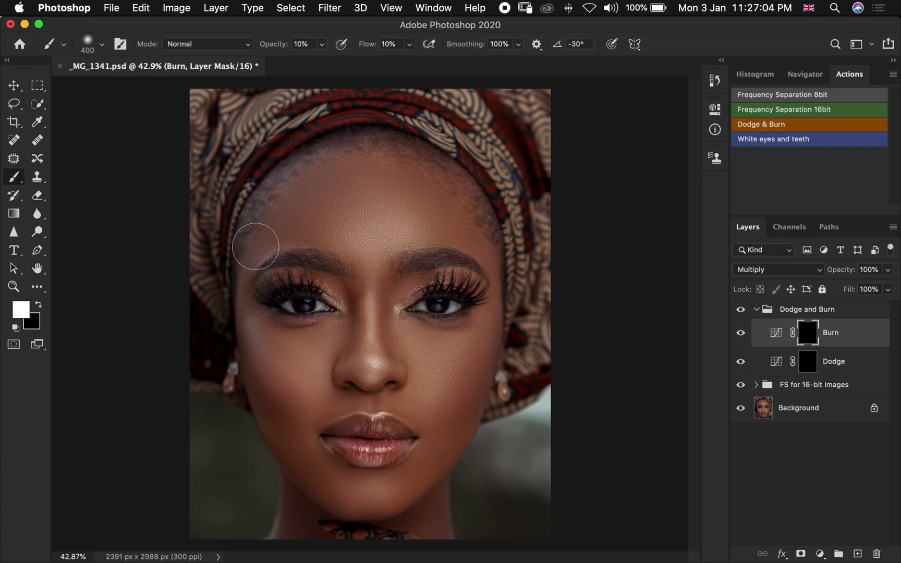
{"action": "mouse_move", "coordinate": [256, 243]}
{"action": "left_mouse_down"}
{"action": "mouse_move", "coordinate": [334, 158]}
{"action": "mouse_move", "coordinate": [389, 157]}
{"action": "mouse_move", "coordinate": [435, 178]}
{"action": "mouse_move", "coordinate": [465, 237]}
{"action": "mouse_move", "coordinate": [449, 194]}
{"action": "mouse_move", "coordinate": [415, 170]}
{"action": "mouse_move", "coordinate": [351, 162]}
{"action": "mouse_move", "coordinate": [308, 186]}
{"action": "mouse_move", "coordinate": [272, 248]}
{"action": "mouse_move", "coordinate": [311, 187]}
{"action": "mouse_move", "coordinate": [393, 162]}
{"action": "left_mouse_up"}
{"action": "key", "text": "bracketleft"}
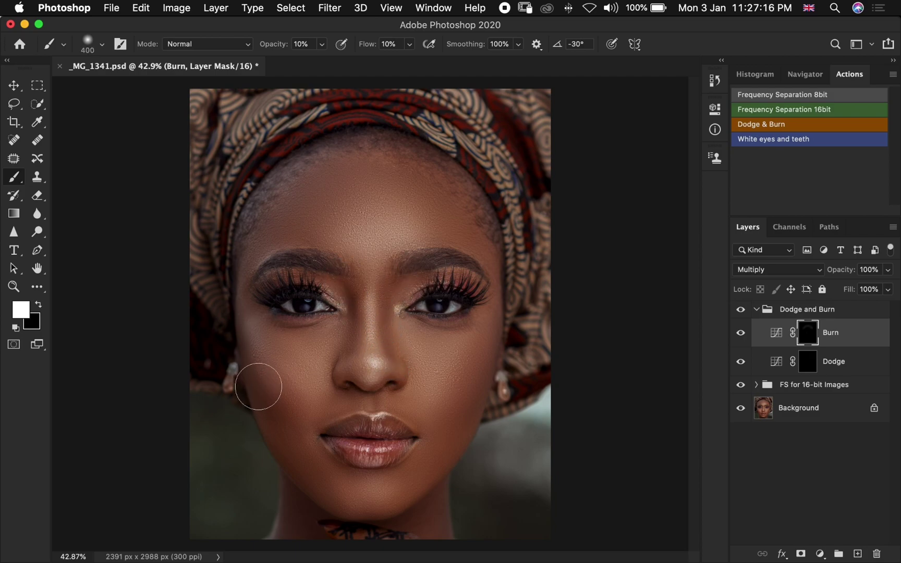
Step: Darken both outer cheeks and the jawline on the Burn mask, and compare the result with the layer hidden
{"action": "key", "text": "bracketright"}
{"action": "mouse_move", "coordinate": [254, 386]}
{"action": "left_mouse_down"}
{"action": "mouse_move", "coordinate": [331, 479]}
{"action": "mouse_move", "coordinate": [251, 356]}
{"action": "mouse_move", "coordinate": [252, 334]}
{"action": "left_mouse_up"}
{"action": "key", "text": "bracketright"}
{"action": "mouse_move", "coordinate": [425, 478]}
{"action": "left_mouse_down"}
{"action": "mouse_move", "coordinate": [468, 398]}
{"action": "mouse_move", "coordinate": [486, 308]}
{"action": "mouse_move", "coordinate": [468, 395]}
{"action": "mouse_move", "coordinate": [416, 483]}
{"action": "mouse_move", "coordinate": [450, 424]}
{"action": "mouse_move", "coordinate": [490, 328]}
{"action": "left_mouse_up"}
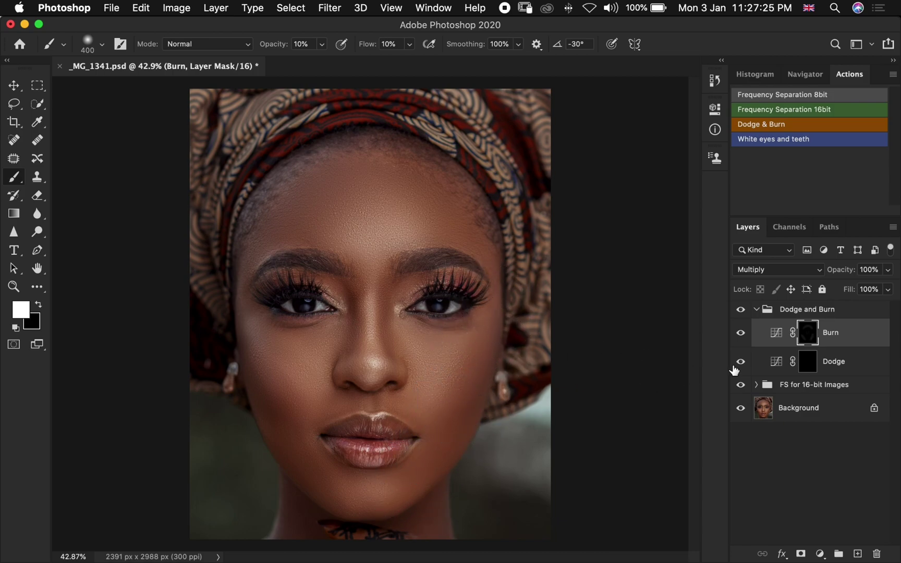
{"action": "left_click", "coordinate": [742, 336]}
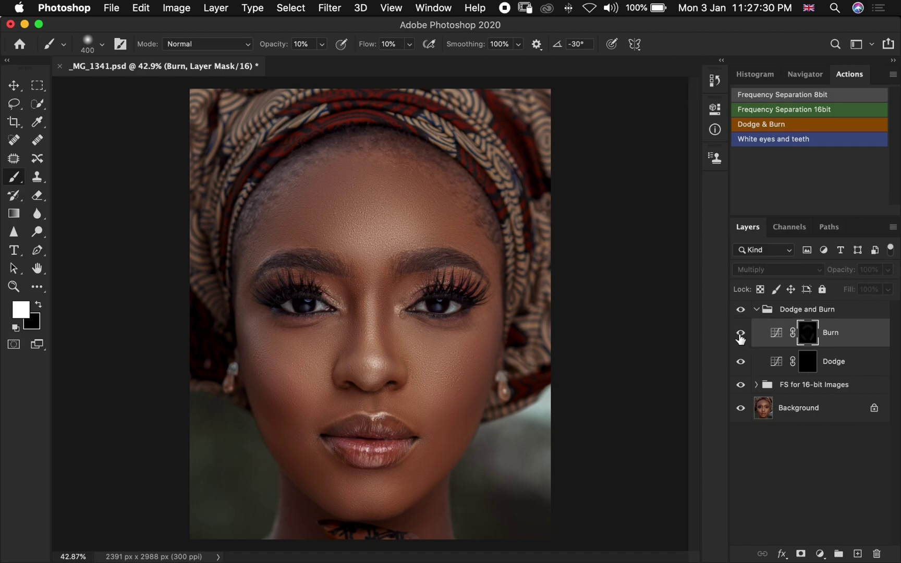
{"action": "left_click", "coordinate": [741, 336]}
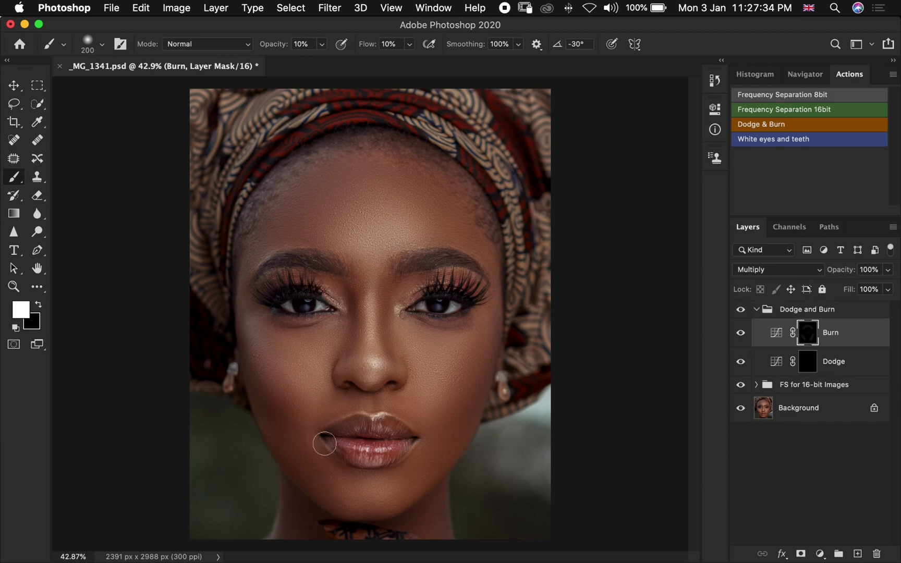
Step: Paint with a small soft brush on the Burn mask to darken the lower cheeks and jaw on both sides of the mouth
{"action": "key", "text": "]"}
{"action": "mouse_move", "coordinate": [300, 468]}
{"action": "left_mouse_down"}
{"action": "mouse_move", "coordinate": [325, 501]}
{"action": "mouse_move", "coordinate": [304, 471]}
{"action": "left_mouse_up"}
{"action": "left_click_drag", "start_coordinate": [446, 471], "coordinate": [439, 468]}
{"action": "mouse_move", "coordinate": [459, 434]}
{"action": "left_mouse_down"}
{"action": "mouse_move", "coordinate": [445, 450]}
{"action": "mouse_move", "coordinate": [471, 389]}
{"action": "mouse_move", "coordinate": [434, 476]}
{"action": "left_mouse_up"}
Step: Contour the side of the nose and the jaw with a smaller brush on the Burn mask, and darken the forehead with a larger one
{"action": "key", "text": "["}
{"action": "key", "text": "["}
{"action": "mouse_move", "coordinate": [336, 283]}
{"action": "left_mouse_down"}
{"action": "mouse_move", "coordinate": [355, 311]}
{"action": "mouse_move", "coordinate": [347, 367]}
{"action": "left_mouse_up"}
{"action": "mouse_move", "coordinate": [459, 429]}
{"action": "left_mouse_down"}
{"action": "mouse_move", "coordinate": [446, 458]}
{"action": "mouse_move", "coordinate": [417, 485]}
{"action": "left_mouse_up"}
{"action": "left_click_drag", "start_coordinate": [310, 478], "coordinate": [311, 472]}
{"action": "left_click_drag", "start_coordinate": [261, 395], "coordinate": [286, 448]}
{"action": "key", "text": "bracketright"}
{"action": "key", "text": "bracketright"}
{"action": "mouse_move", "coordinate": [264, 237]}
{"action": "left_mouse_down"}
{"action": "mouse_move", "coordinate": [318, 187]}
{"action": "mouse_move", "coordinate": [267, 240]}
{"action": "mouse_move", "coordinate": [306, 177]}
{"action": "mouse_move", "coordinate": [395, 157]}
{"action": "mouse_move", "coordinate": [452, 199]}
{"action": "mouse_move", "coordinate": [468, 234]}
{"action": "mouse_move", "coordinate": [447, 186]}
{"action": "mouse_move", "coordinate": [374, 157]}
{"action": "mouse_move", "coordinate": [303, 189]}
{"action": "mouse_move", "coordinate": [264, 238]}
{"action": "mouse_move", "coordinate": [377, 288]}
{"action": "left_mouse_up"}
Step: Select the Dodge layer mask and brighten the centre of the forehead with white strokes of a large soft brush
{"action": "left_click", "coordinate": [808, 363]}
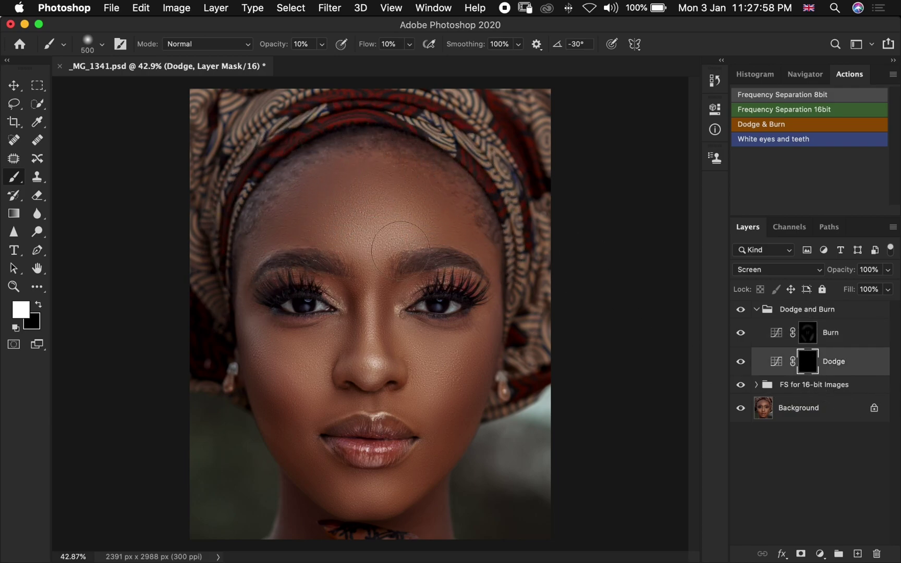
{"action": "key", "text": "bracketright"}
{"action": "mouse_move", "coordinate": [357, 230]}
{"action": "left_mouse_down"}
{"action": "mouse_move", "coordinate": [398, 200]}
{"action": "mouse_move", "coordinate": [332, 215]}
{"action": "mouse_move", "coordinate": [388, 236]}
{"action": "mouse_move", "coordinate": [353, 209]}
{"action": "mouse_move", "coordinate": [379, 210]}
{"action": "mouse_move", "coordinate": [382, 234]}
{"action": "mouse_move", "coordinate": [350, 231]}
{"action": "mouse_move", "coordinate": [356, 209]}
{"action": "mouse_move", "coordinate": [384, 218]}
{"action": "mouse_move", "coordinate": [361, 243]}
{"action": "mouse_move", "coordinate": [355, 215]}
{"action": "mouse_move", "coordinate": [378, 202]}
{"action": "left_mouse_up"}
Step: Brighten both cheeks under the eyes and the chin on the Dodge mask
{"action": "key", "text": "bracketright"}
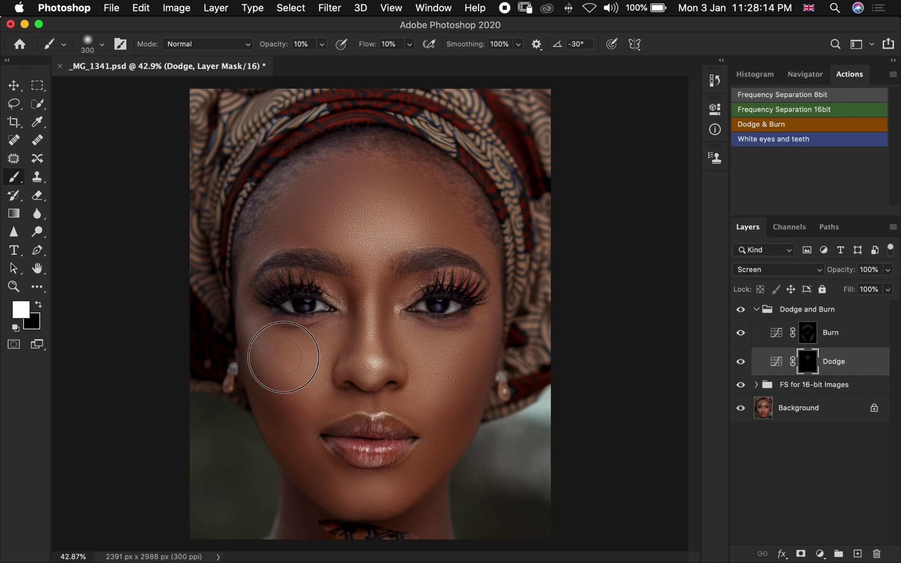
{"action": "mouse_move", "coordinate": [287, 347]}
{"action": "left_mouse_down"}
{"action": "mouse_move", "coordinate": [322, 355]}
{"action": "mouse_move", "coordinate": [306, 344]}
{"action": "mouse_move", "coordinate": [298, 346]}
{"action": "mouse_move", "coordinate": [326, 354]}
{"action": "mouse_move", "coordinate": [295, 385]}
{"action": "mouse_move", "coordinate": [289, 359]}
{"action": "mouse_move", "coordinate": [302, 376]}
{"action": "mouse_move", "coordinate": [282, 347]}
{"action": "mouse_move", "coordinate": [289, 361]}
{"action": "mouse_move", "coordinate": [313, 350]}
{"action": "left_mouse_up"}
{"action": "mouse_move", "coordinate": [421, 361]}
{"action": "left_mouse_down"}
{"action": "mouse_move", "coordinate": [444, 352]}
{"action": "mouse_move", "coordinate": [424, 345]}
{"action": "mouse_move", "coordinate": [450, 352]}
{"action": "mouse_move", "coordinate": [431, 407]}
{"action": "mouse_move", "coordinate": [450, 369]}
{"action": "mouse_move", "coordinate": [425, 430]}
{"action": "mouse_move", "coordinate": [432, 355]}
{"action": "left_mouse_up"}
{"action": "key", "text": "["}
{"action": "mouse_move", "coordinate": [370, 500]}
{"action": "left_mouse_down"}
{"action": "mouse_move", "coordinate": [352, 499]}
{"action": "mouse_move", "coordinate": [378, 499]}
{"action": "mouse_move", "coordinate": [358, 488]}
{"action": "mouse_move", "coordinate": [364, 501]}
{"action": "left_mouse_up"}
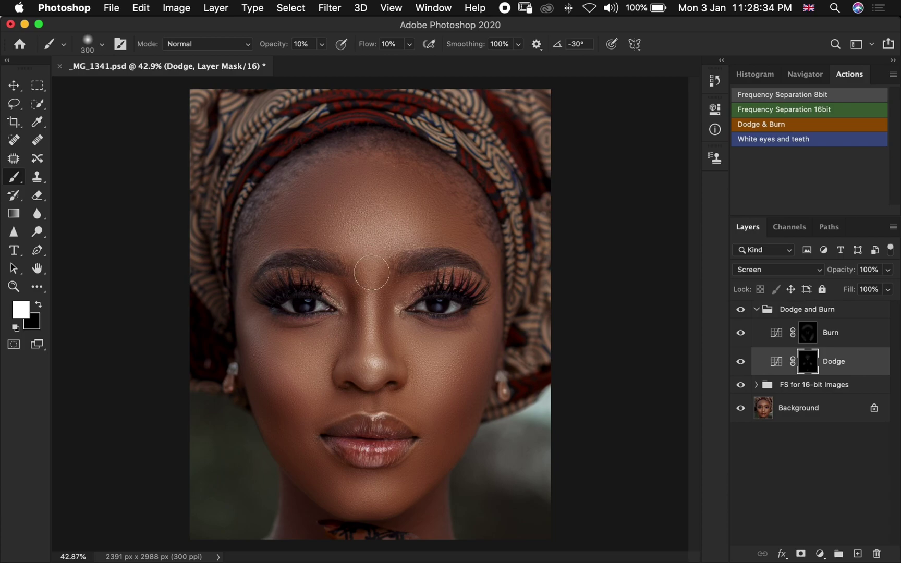
Step: Strengthen the highlights on both cheeks and the forehead on the Dodge mask, and compare the result with the layer hidden
{"action": "mouse_move", "coordinate": [289, 356]}
{"action": "left_mouse_down"}
{"action": "mouse_move", "coordinate": [304, 385]}
{"action": "mouse_move", "coordinate": [297, 367]}
{"action": "mouse_move", "coordinate": [309, 357]}
{"action": "mouse_move", "coordinate": [294, 348]}
{"action": "mouse_move", "coordinate": [309, 351]}
{"action": "mouse_move", "coordinate": [294, 347]}
{"action": "mouse_move", "coordinate": [285, 360]}
{"action": "mouse_move", "coordinate": [300, 389]}
{"action": "mouse_move", "coordinate": [283, 356]}
{"action": "mouse_move", "coordinate": [311, 399]}
{"action": "left_mouse_up"}
{"action": "mouse_move", "coordinate": [449, 359]}
{"action": "left_mouse_down"}
{"action": "mouse_move", "coordinate": [436, 355]}
{"action": "mouse_move", "coordinate": [425, 367]}
{"action": "mouse_move", "coordinate": [417, 384]}
{"action": "mouse_move", "coordinate": [432, 388]}
{"action": "mouse_move", "coordinate": [430, 396]}
{"action": "left_mouse_up"}
{"action": "key", "text": "bracketright"}
{"action": "mouse_move", "coordinate": [372, 189]}
{"action": "left_mouse_down"}
{"action": "mouse_move", "coordinate": [390, 187]}
{"action": "mouse_move", "coordinate": [393, 213]}
{"action": "mouse_move", "coordinate": [374, 208]}
{"action": "mouse_move", "coordinate": [376, 190]}
{"action": "mouse_move", "coordinate": [362, 221]}
{"action": "mouse_move", "coordinate": [352, 202]}
{"action": "mouse_move", "coordinate": [383, 190]}
{"action": "mouse_move", "coordinate": [341, 224]}
{"action": "mouse_move", "coordinate": [354, 219]}
{"action": "mouse_move", "coordinate": [368, 182]}
{"action": "mouse_move", "coordinate": [399, 196]}
{"action": "mouse_move", "coordinate": [334, 208]}
{"action": "mouse_move", "coordinate": [344, 235]}
{"action": "mouse_move", "coordinate": [342, 181]}
{"action": "mouse_move", "coordinate": [382, 193]}
{"action": "mouse_move", "coordinate": [330, 220]}
{"action": "left_mouse_up"}
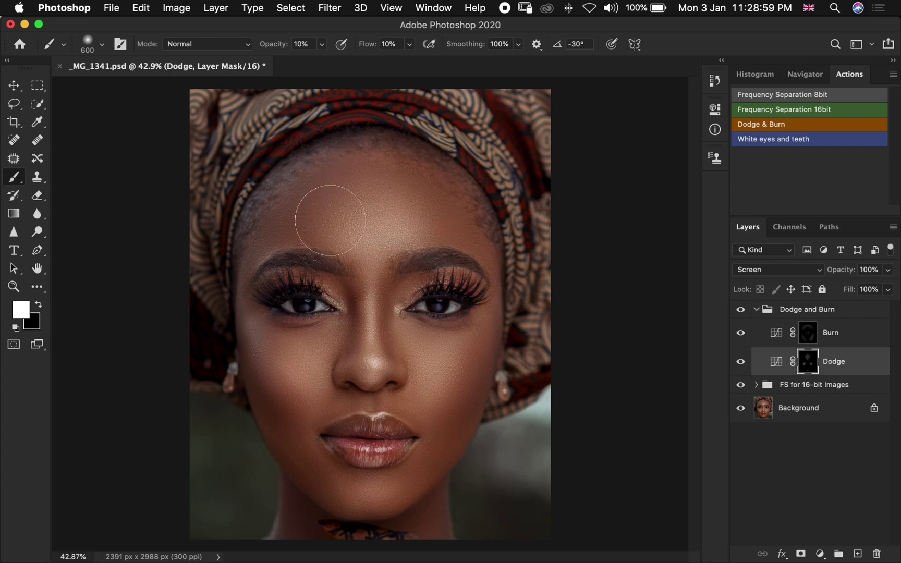
{"action": "left_click", "coordinate": [740, 364]}
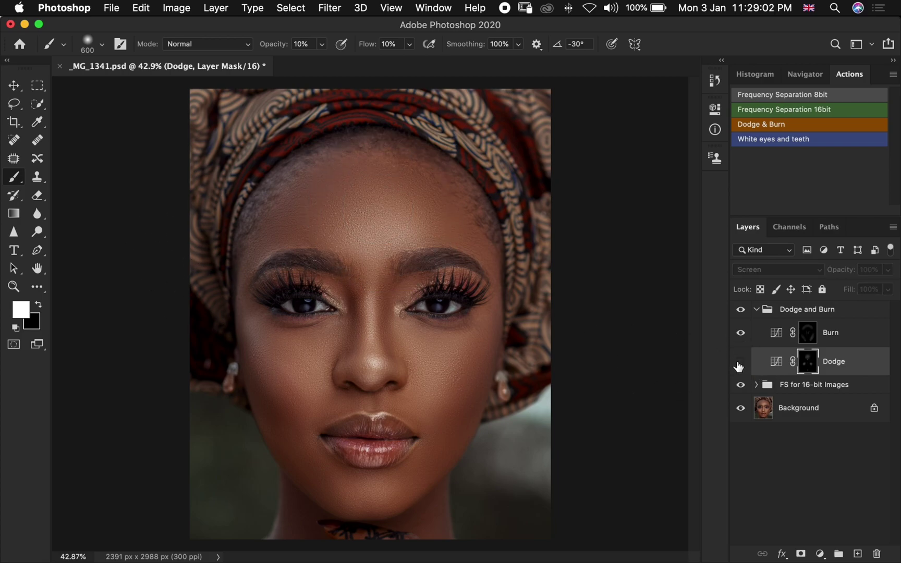
{"action": "left_click", "coordinate": [739, 363]}
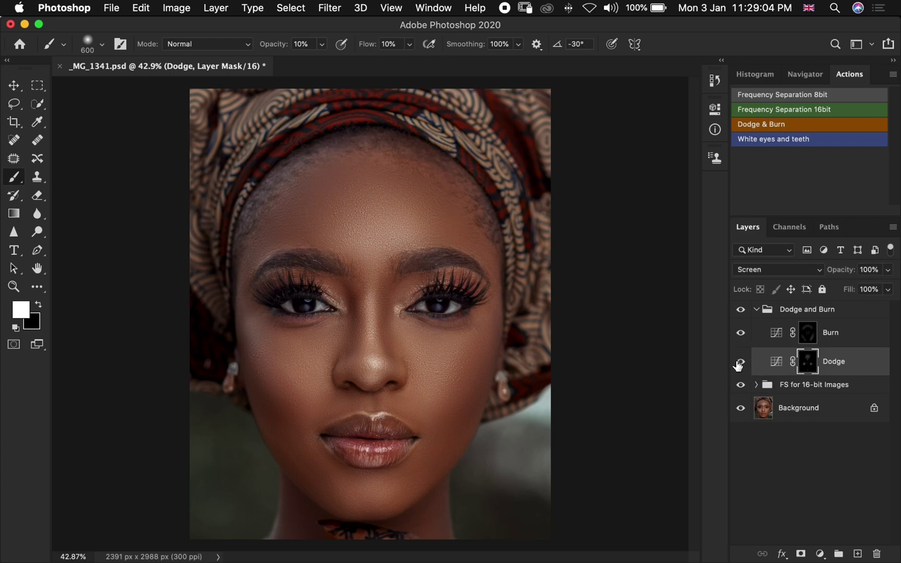
{"action": "left_click", "coordinate": [739, 364]}
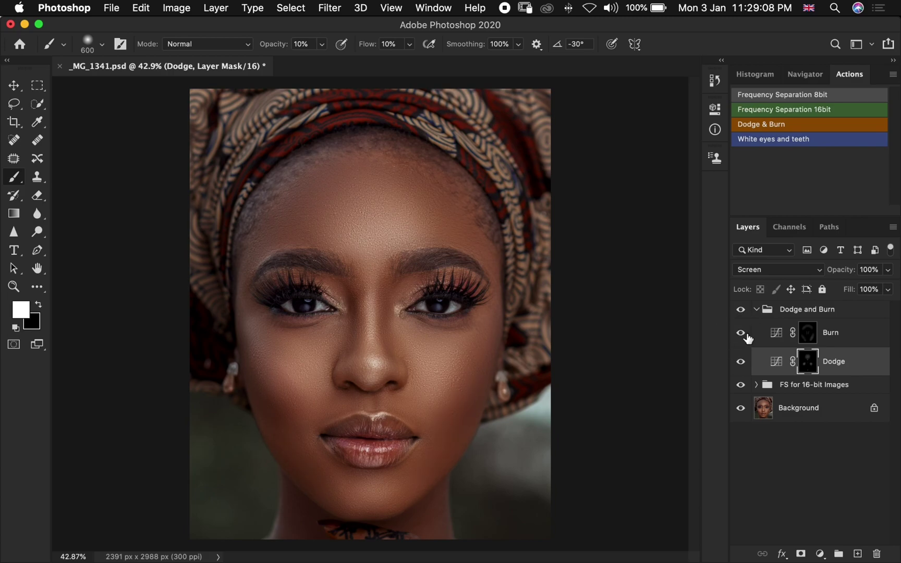
Step: Return to the Burn mask and deepen the shadows on the upper forehead and both outer cheeks
{"action": "left_click", "coordinate": [808, 334]}
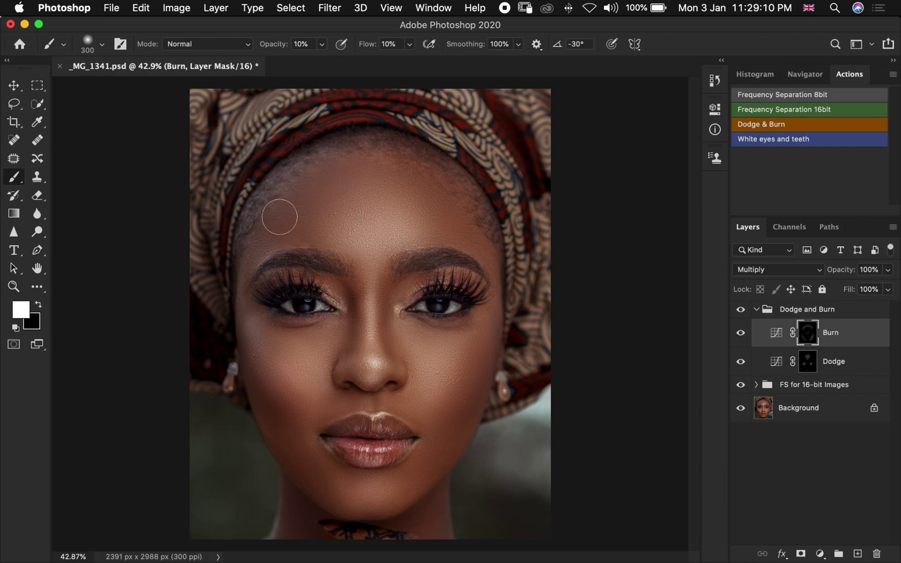
{"action": "key", "text": "bracketright"}
{"action": "key", "text": "bracketright"}
{"action": "mouse_move", "coordinate": [384, 164]}
{"action": "left_mouse_down"}
{"action": "mouse_move", "coordinate": [357, 164]}
{"action": "mouse_move", "coordinate": [374, 160]}
{"action": "mouse_move", "coordinate": [357, 161]}
{"action": "mouse_move", "coordinate": [449, 193]}
{"action": "mouse_move", "coordinate": [425, 181]}
{"action": "mouse_move", "coordinate": [451, 199]}
{"action": "mouse_move", "coordinate": [411, 165]}
{"action": "mouse_move", "coordinate": [420, 170]}
{"action": "mouse_move", "coordinate": [334, 171]}
{"action": "left_mouse_up"}
{"action": "key", "text": "bracketleft"}
{"action": "key", "text": "bracketleft"}
{"action": "key", "text": "bracketright"}
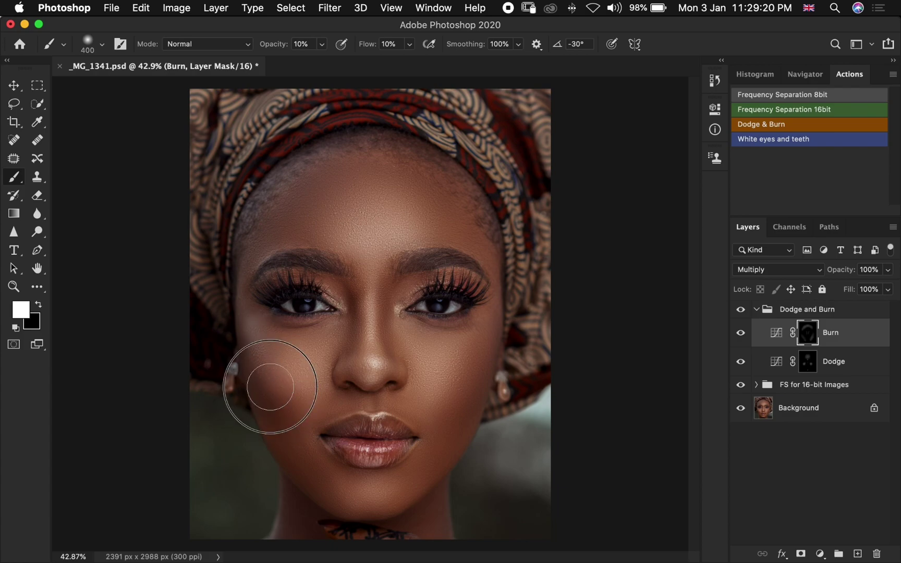
{"action": "mouse_move", "coordinate": [462, 416]}
{"action": "left_mouse_down"}
{"action": "mouse_move", "coordinate": [480, 356]}
{"action": "mouse_move", "coordinate": [463, 372]}
{"action": "mouse_move", "coordinate": [483, 308]}
{"action": "mouse_move", "coordinate": [458, 378]}
{"action": "mouse_move", "coordinate": [465, 387]}
{"action": "mouse_move", "coordinate": [463, 372]}
{"action": "left_mouse_up"}
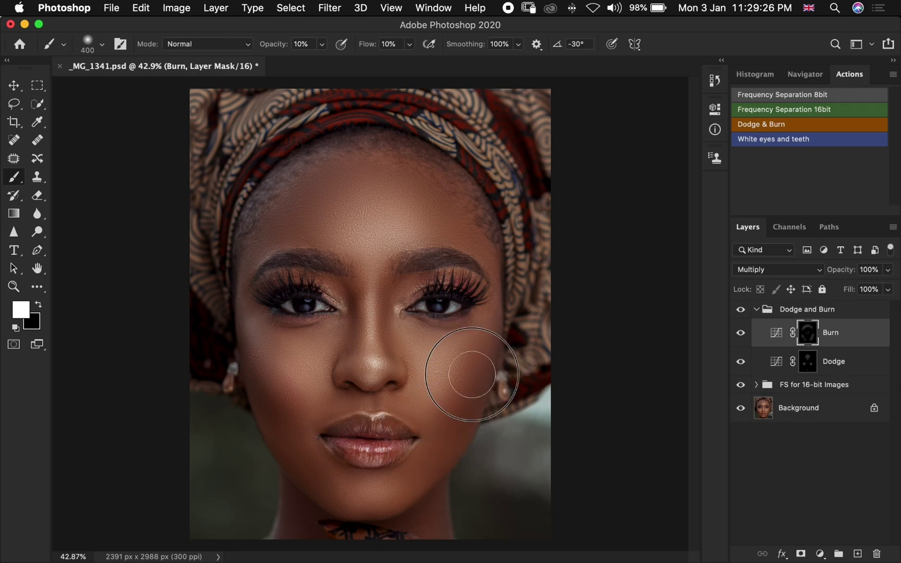
Step: Collapse the Dodge and Burn group and toggle its visibility to compare the portrait before and after
{"action": "left_click", "coordinate": [756, 309]}
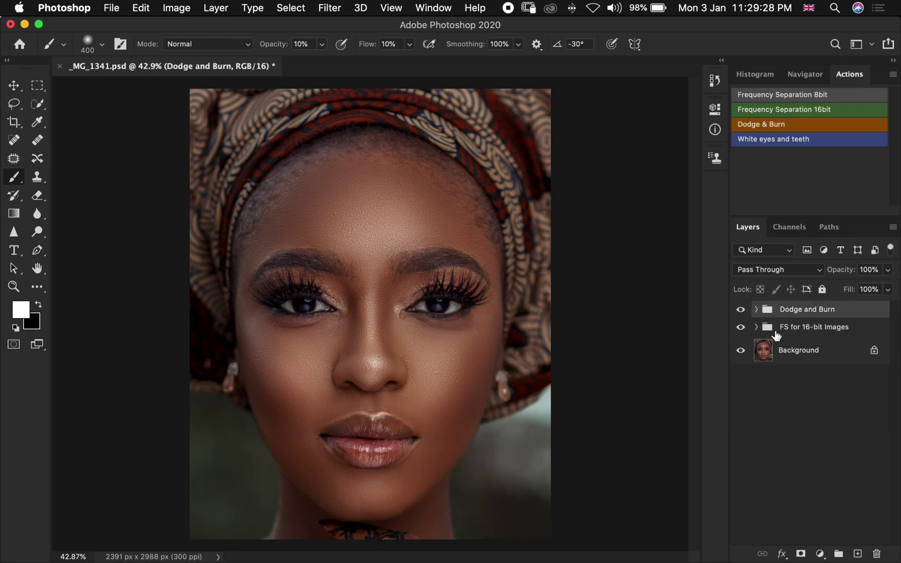
{"action": "left_click", "coordinate": [740, 311]}
{"action": "left_click", "coordinate": [740, 311]}
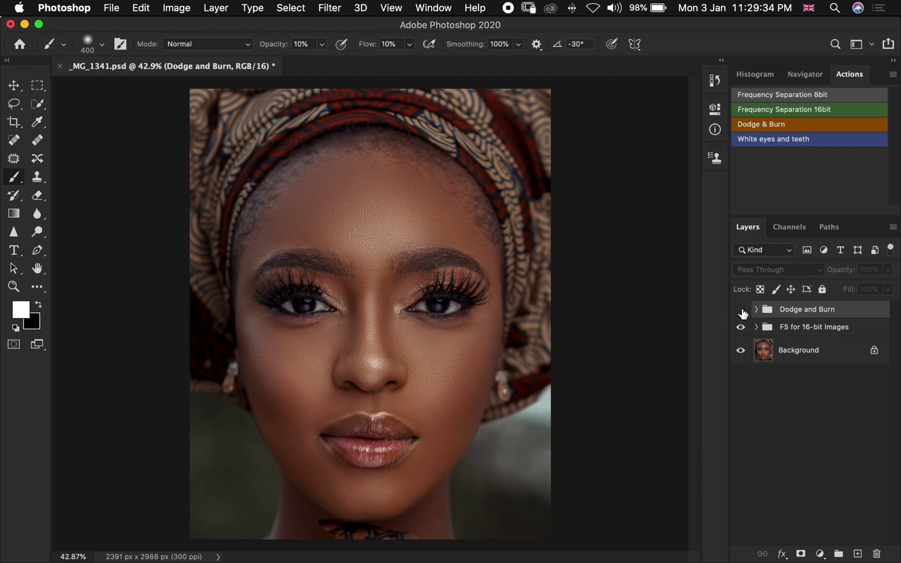
{"action": "left_click", "coordinate": [740, 310]}
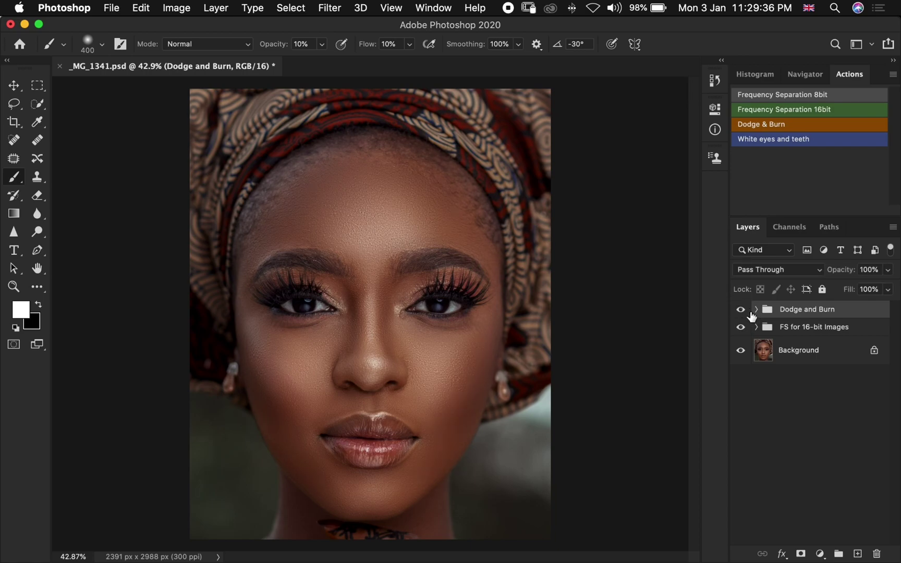
Step: Paint over the middle of the forehead on the Burn mask with a soft brush, and compare the portrait with the group hidden
{"action": "left_click", "coordinate": [756, 310]}
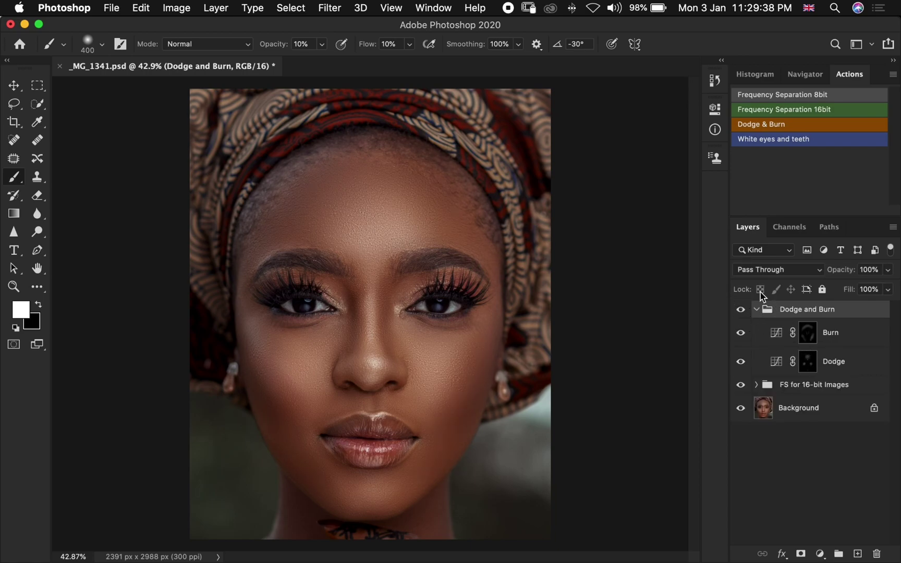
{"action": "left_click", "coordinate": [810, 338]}
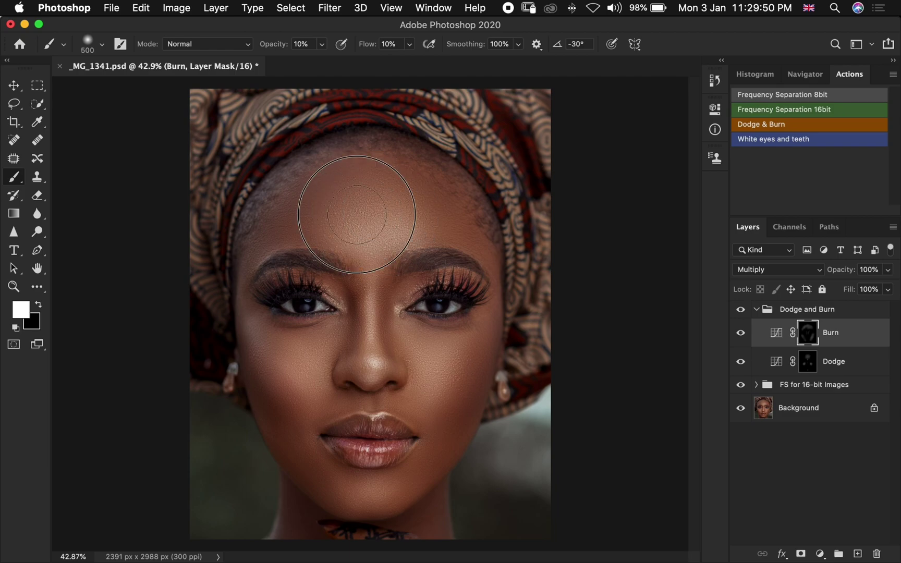
{"action": "left_click_drag", "start_coordinate": [345, 193], "coordinate": [369, 191]}
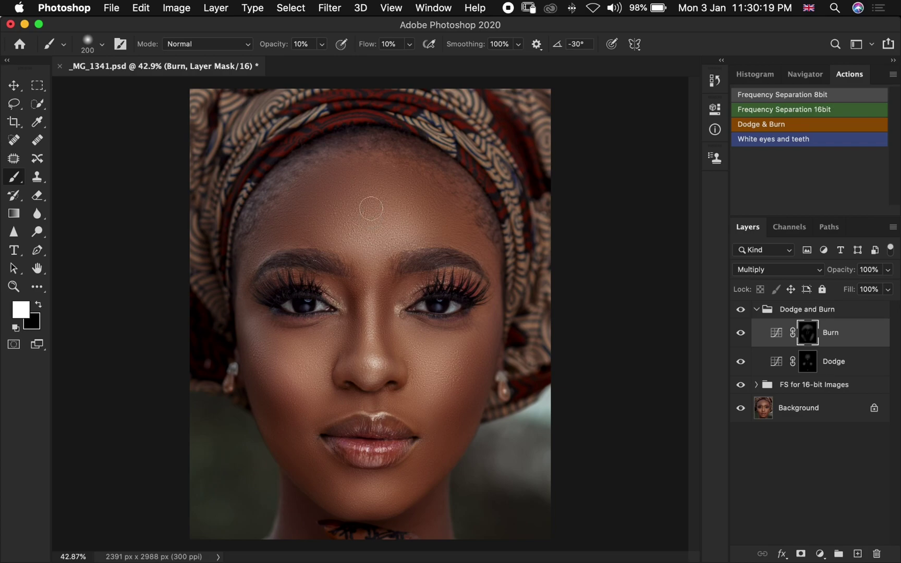
{"action": "key", "text": "bracketright"}
{"action": "key", "text": "bracketright"}
{"action": "key", "text": "bracketright"}
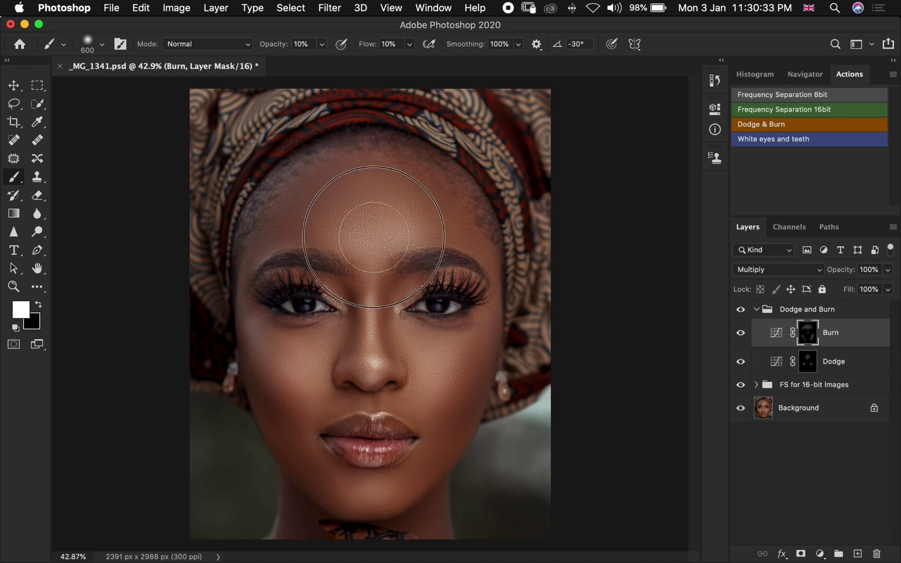
{"action": "left_click", "coordinate": [756, 309]}
{"action": "left_click", "coordinate": [739, 310]}
{"action": "left_click", "coordinate": [756, 309]}
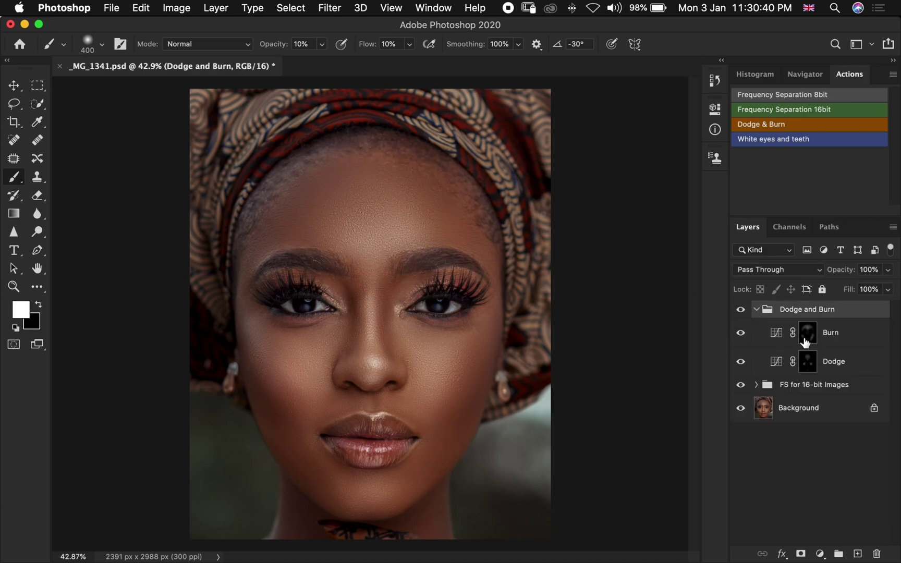
Step: Switch to the Dodge mask and lighten both cheeks again with an enlarged soft brush
{"action": "left_click", "coordinate": [834, 333]}
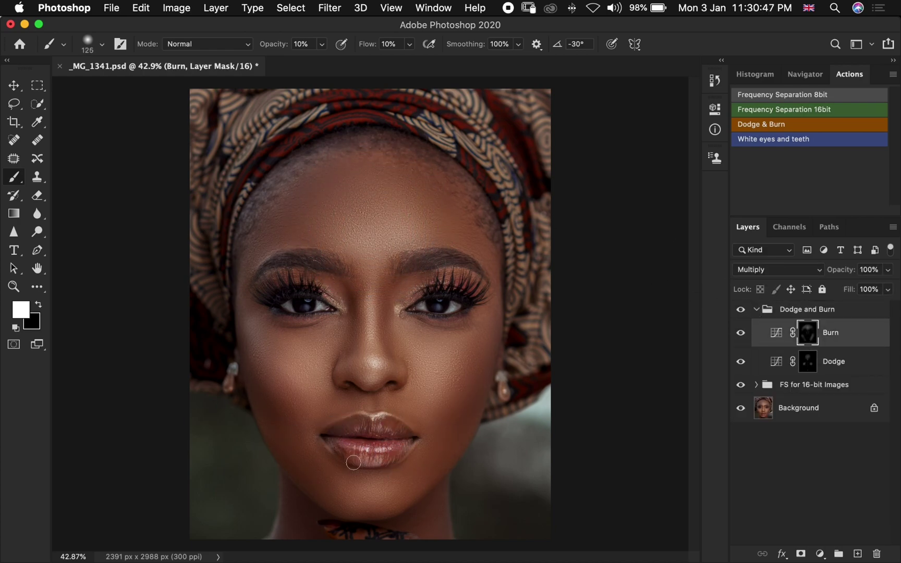
{"action": "left_click", "coordinate": [785, 365]}
{"action": "key", "text": "bracketright"}
{"action": "key", "text": "bracketright"}
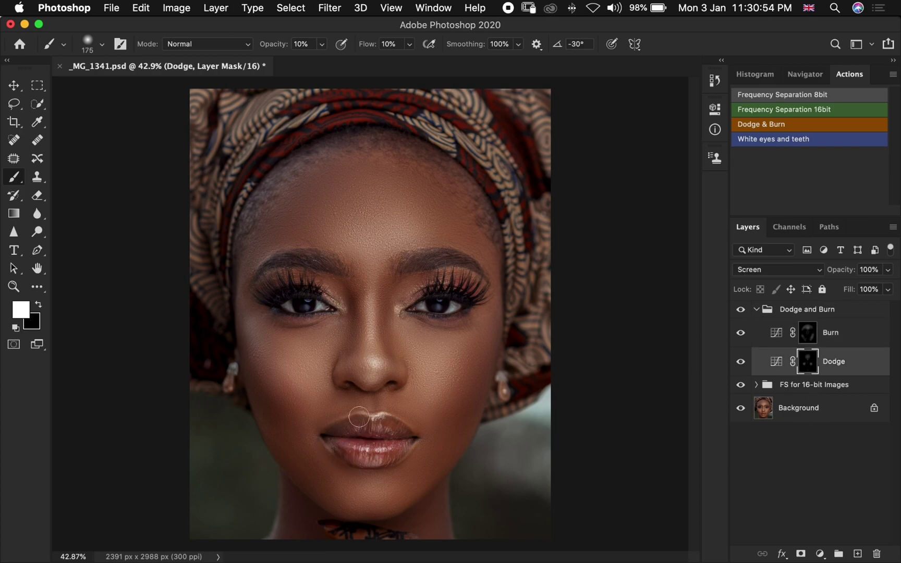
{"action": "key", "text": "bracketright"}
{"action": "key", "text": "bracketright"}
{"action": "key", "text": "bracketright"}
{"action": "left_click_drag", "start_coordinate": [451, 357], "coordinate": [436, 394]}
{"action": "mouse_move", "coordinate": [295, 396]}
{"action": "left_mouse_down"}
{"action": "mouse_move", "coordinate": [295, 381]}
{"action": "mouse_move", "coordinate": [304, 383]}
{"action": "mouse_move", "coordinate": [288, 358]}
{"action": "mouse_move", "coordinate": [306, 338]}
{"action": "left_mouse_up"}
Step: Lighten the central forehead and the nose tip on the Dodge mask, and check the Dodge and Burn layers by toggling their visibility
{"action": "key", "text": "bracketright"}
{"action": "left_click_drag", "start_coordinate": [360, 227], "coordinate": [381, 224]}
{"action": "mouse_move", "coordinate": [356, 223]}
{"action": "left_mouse_down"}
{"action": "mouse_move", "coordinate": [384, 211]}
{"action": "mouse_move", "coordinate": [369, 237]}
{"action": "mouse_move", "coordinate": [349, 209]}
{"action": "mouse_move", "coordinate": [386, 217]}
{"action": "mouse_move", "coordinate": [379, 234]}
{"action": "mouse_move", "coordinate": [392, 198]}
{"action": "mouse_move", "coordinate": [413, 223]}
{"action": "mouse_move", "coordinate": [337, 215]}
{"action": "mouse_move", "coordinate": [350, 210]}
{"action": "mouse_move", "coordinate": [357, 222]}
{"action": "mouse_move", "coordinate": [373, 212]}
{"action": "mouse_move", "coordinate": [352, 212]}
{"action": "left_mouse_up"}
{"action": "key", "text": "bracketleft"}
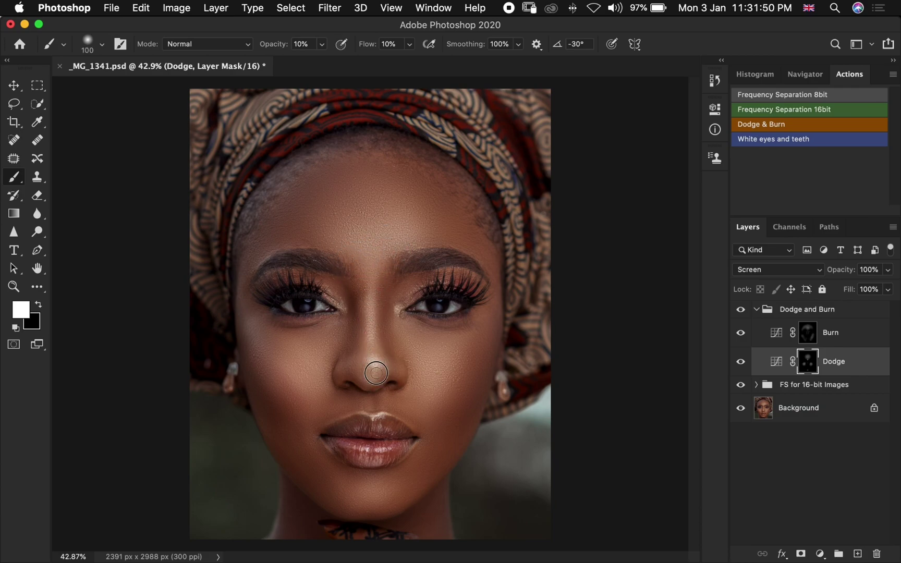
{"action": "left_click_drag", "start_coordinate": [376, 210], "coordinate": [374, 187]}
{"action": "left_click", "coordinate": [741, 362]}
{"action": "left_click", "coordinate": [741, 333]}
Step: Reselect the Burn mask and darken the side of the forehead and the outer cheek with a brush sized 400 to 500
{"action": "left_click", "coordinate": [801, 339]}
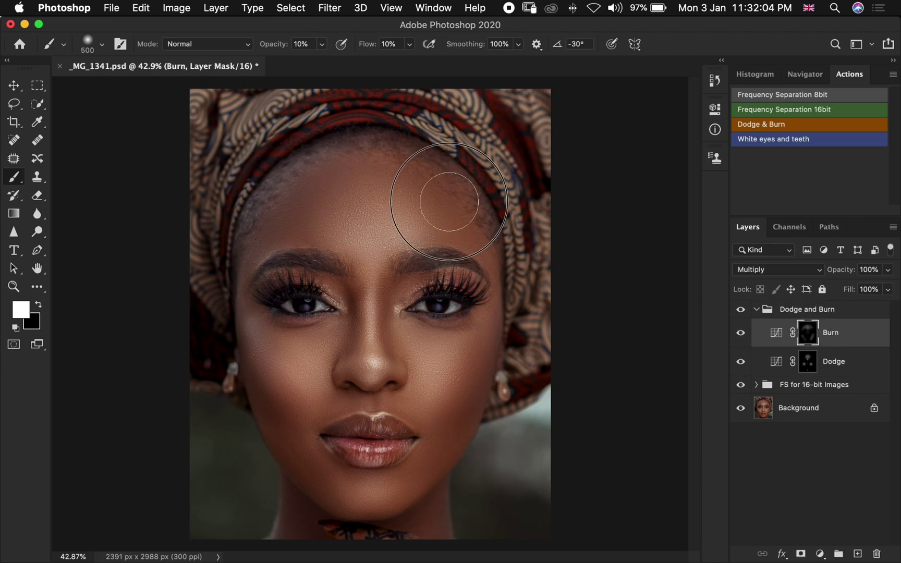
{"action": "key", "text": "["}
{"action": "key", "text": "bracketright"}
{"action": "key", "text": "bracketright"}
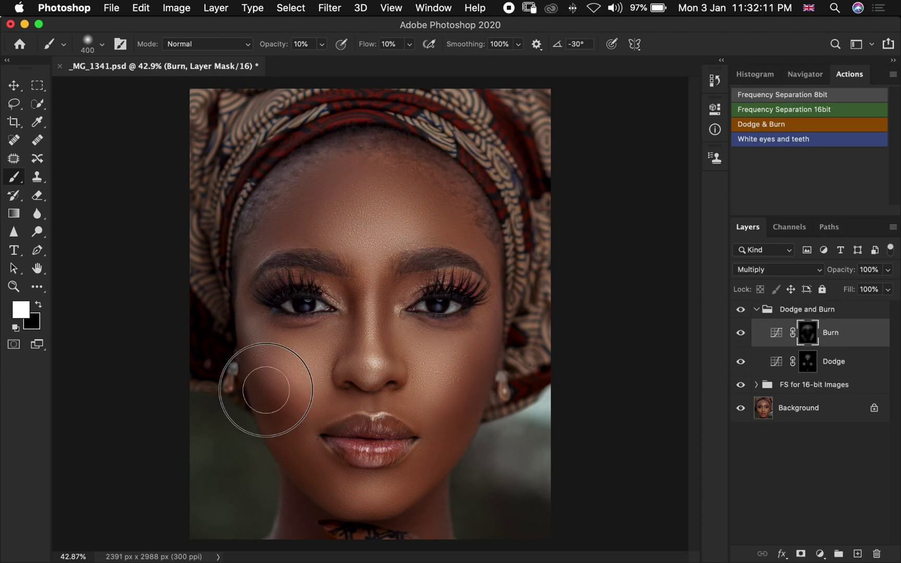